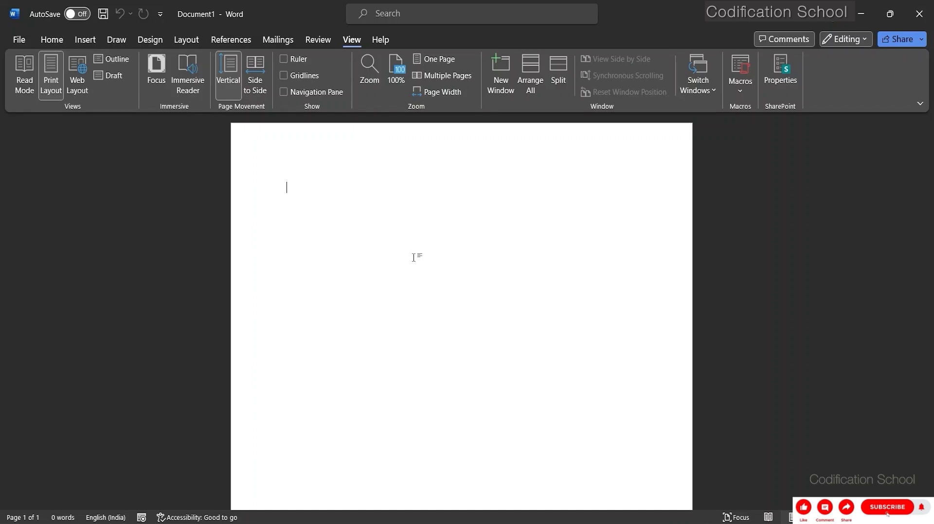
Try to record a macro named "Class Project Format" with a keyboard shortcut assigned to it.
{"action": "left_click", "coordinate": [742, 95]}
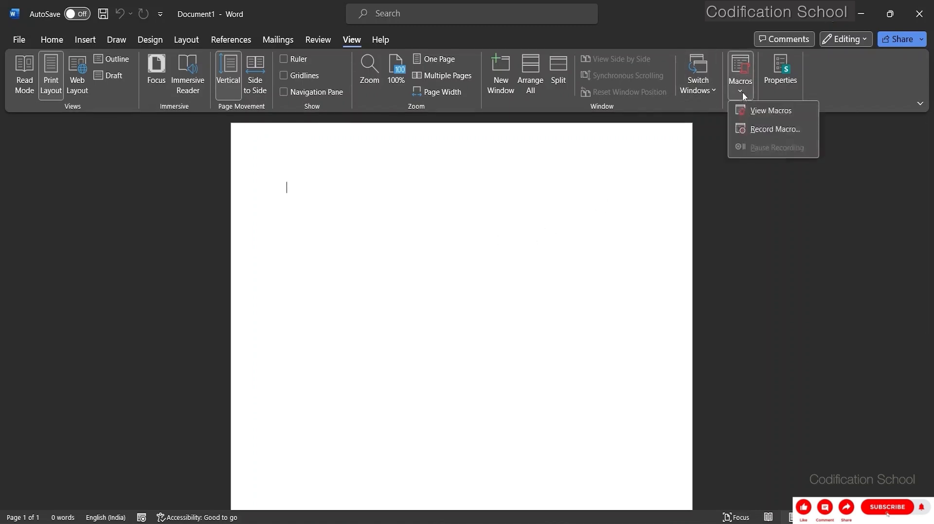
{"action": "left_click", "coordinate": [745, 130]}
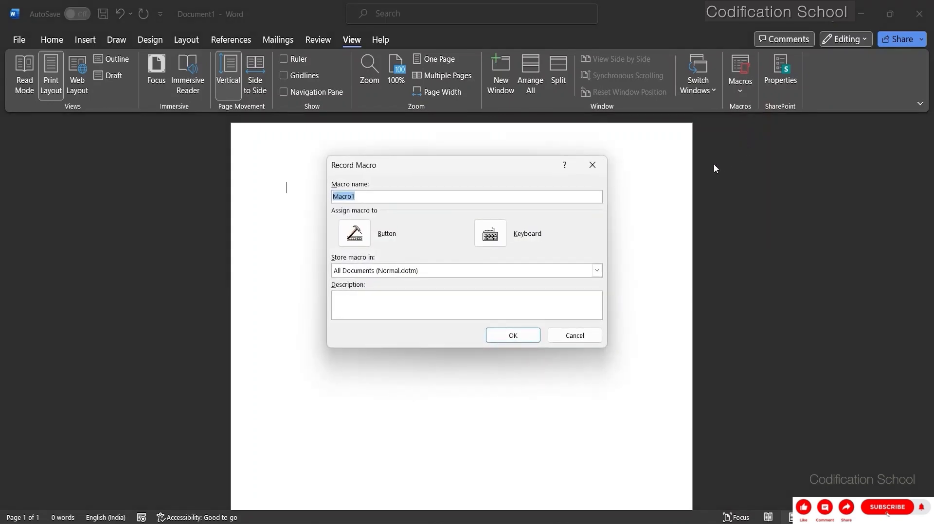
{"action": "left_click", "coordinate": [362, 198]}
{"action": "key", "text": "BackSpace"}
{"action": "key", "text": "BackSpace"}
{"action": "key", "text": "BackSpace"}
{"action": "key", "text": "BackSpace"}
{"action": "key", "text": "BackSpace"}
{"action": "key", "text": "BackSpace"}
{"action": "type", "text": "Clsa"}
{"action": "key", "text": "BackSpace"}
{"action": "key", "text": "BackSpace"}
{"action": "type", "text": "ass Project Formaa"}
{"action": "key", "text": "BackSpace"}
{"action": "type", "text": "t"}
{"action": "left_click", "coordinate": [491, 242]}
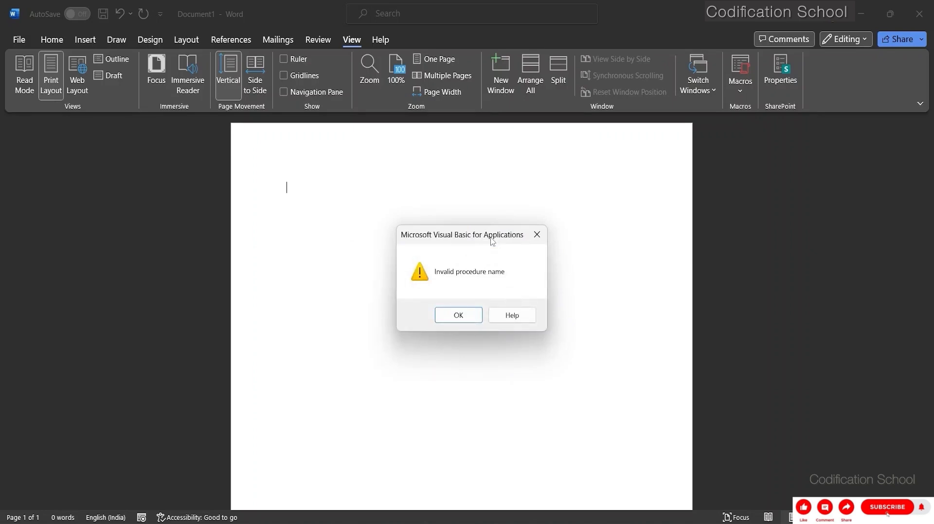
{"action": "left_click", "coordinate": [459, 315]}
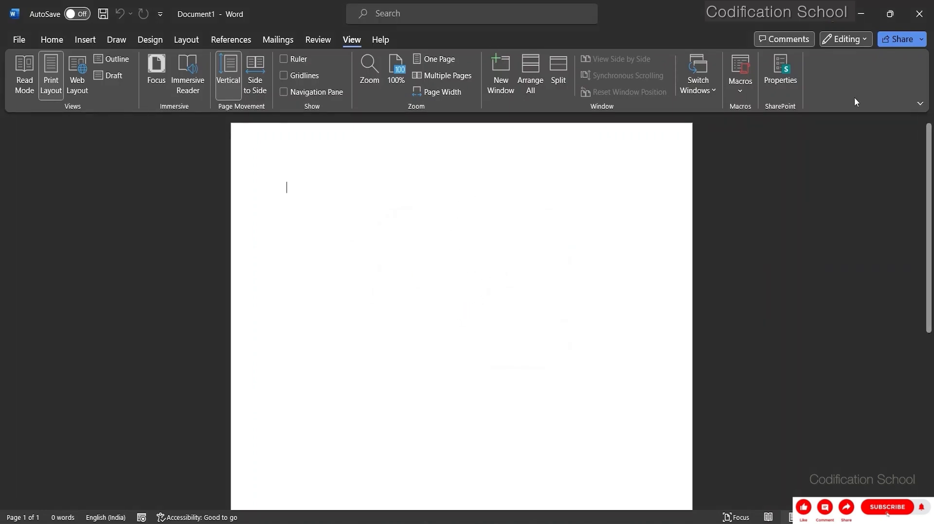
Start recording a macro under the default name Macro1, stored in All Documents, with Ctrl+Shift+C assigned as its shortcut.
{"action": "left_click", "coordinate": [736, 91]}
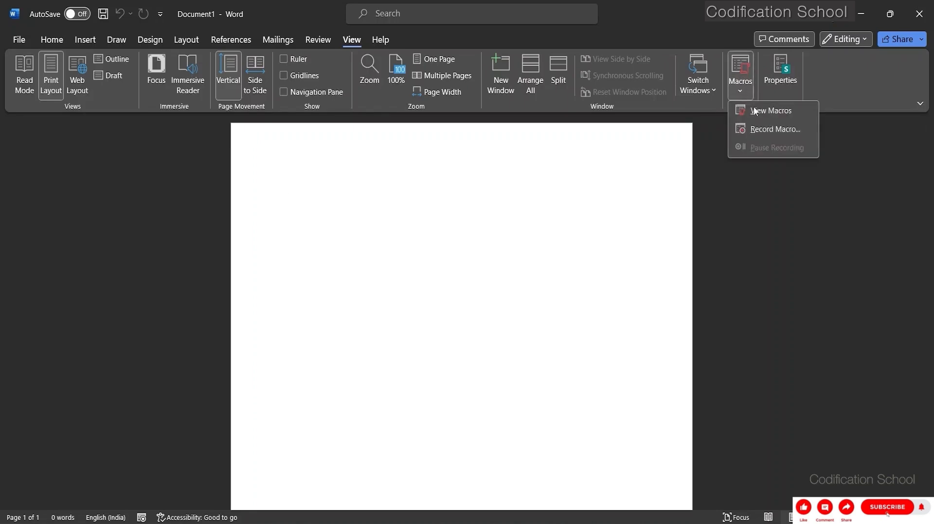
{"action": "left_click", "coordinate": [760, 128]}
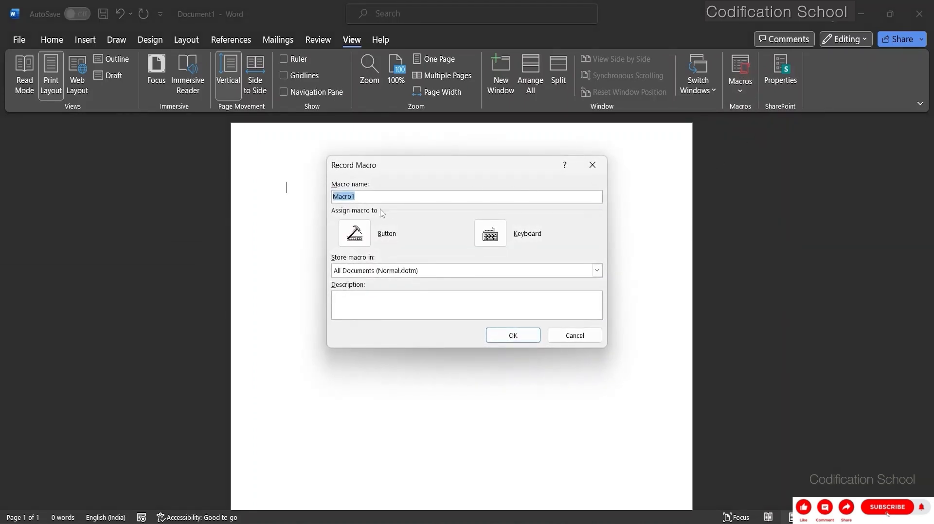
{"action": "left_click", "coordinate": [367, 199]}
{"action": "left_click", "coordinate": [491, 233]}
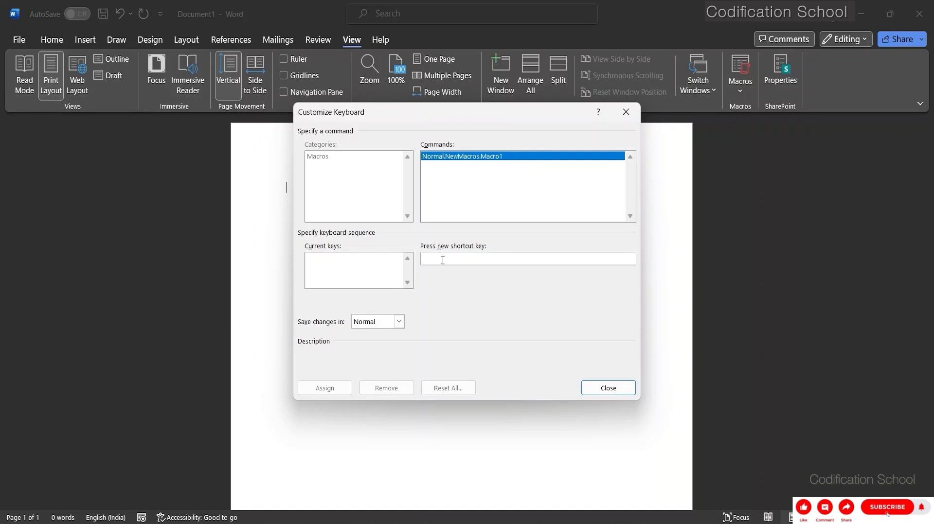
{"action": "key", "text": "ctrl+shift+c"}
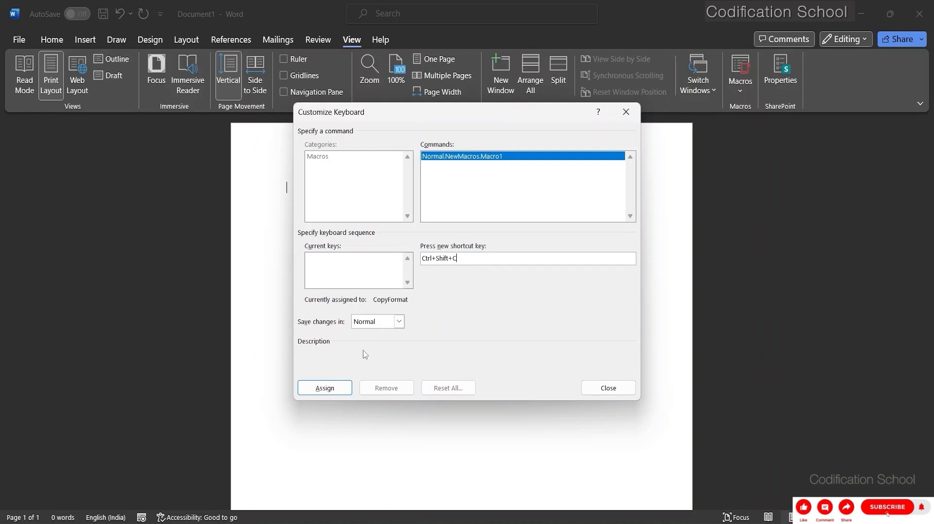
{"action": "left_click", "coordinate": [325, 385]}
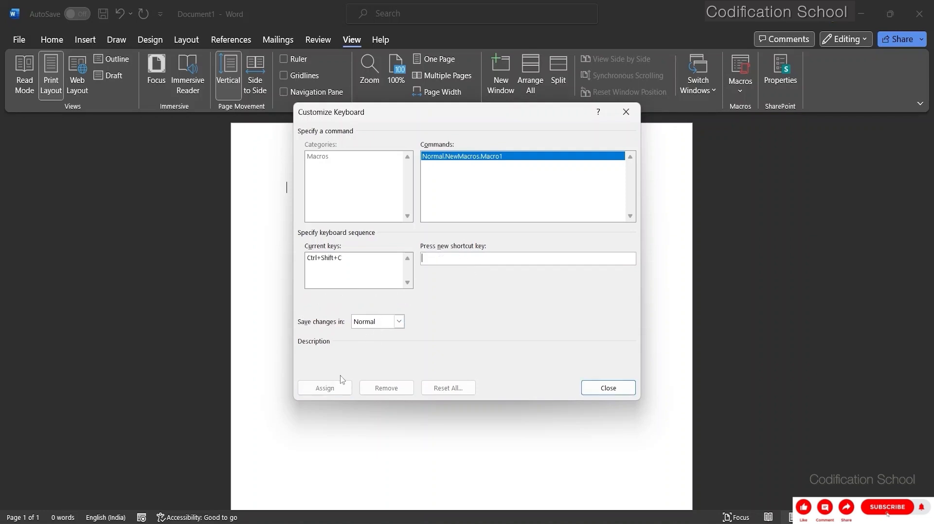
{"action": "left_click", "coordinate": [607, 385]}
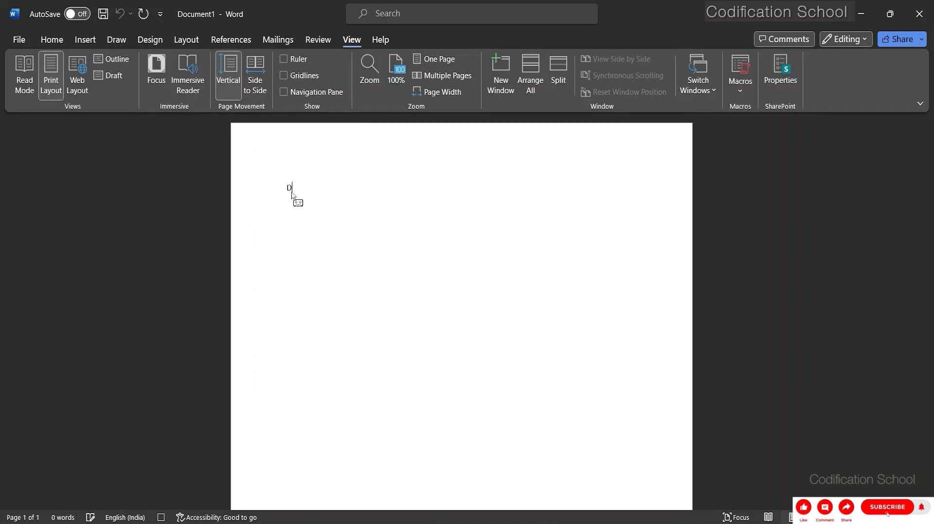
Enter the heading "Description:" at the top of the document, followed by two blank lines.
{"action": "type", "text": "Description"}
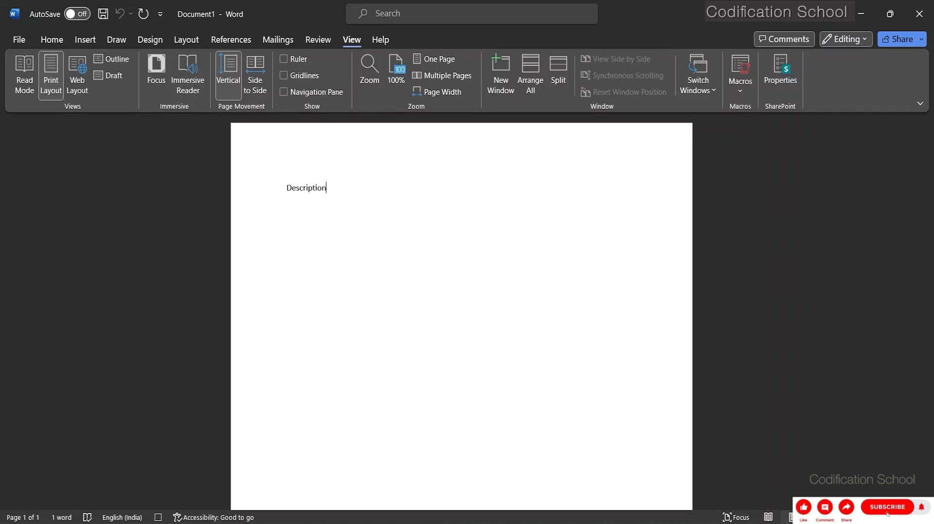
{"action": "type", "text": ":"}
{"action": "key", "text": "Return"}
{"action": "key", "text": "Return"}
Add the lines "Step-1", "Step-2" and "Step -3" beneath the Description heading.
{"action": "type", "text": "St"}
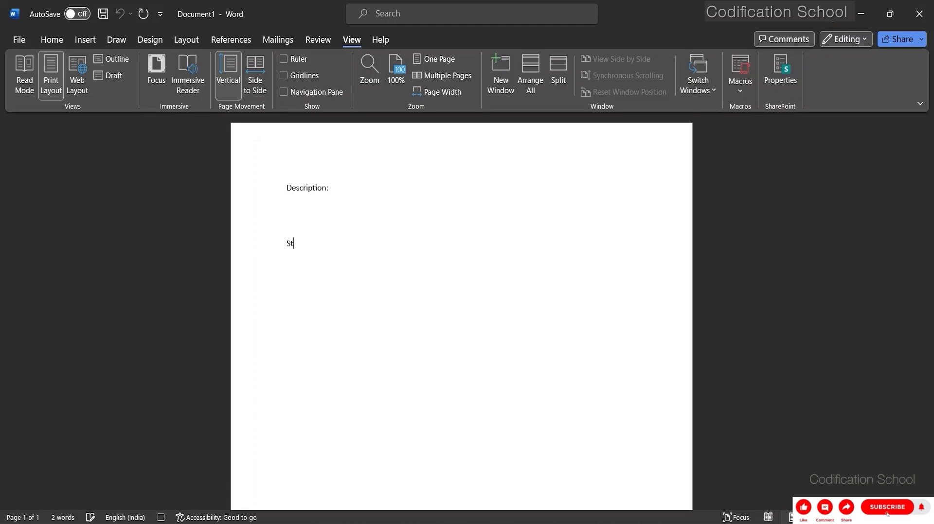
{"action": "type", "text": "ep-1"}
{"action": "key", "text": "Return"}
{"action": "type", "text": "Step-2"}
{"action": "key", "text": "Return"}
{"action": "type", "text": "St"}
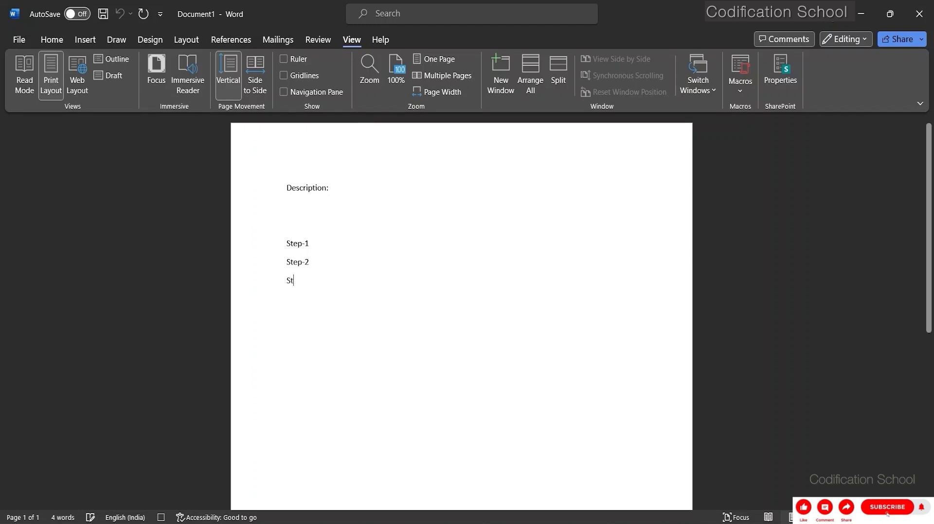
{"action": "type", "text": "ep -3"}
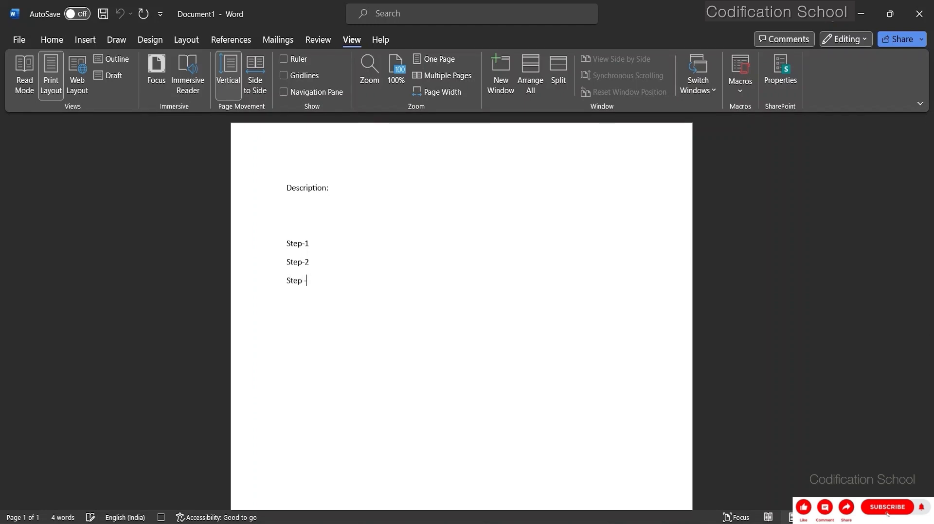
{"action": "key", "text": "Return"}
Continue the list with the lines "Step- 4" and "Step- 5".
{"action": "type", "text": "Step-5"}
{"action": "key", "text": "BackSpace"}
{"action": "type", "text": "4"}
{"action": "key", "text": "BackSpace"}
{"action": "type", "text": "4"}
{"action": "key", "text": "Return"}
{"action": "type", "text": "Step- 5"}
Leave a blank line after the step list and enter the heading "Outcome:".
{"action": "key", "text": "Return"}
{"action": "key", "text": "Return"}
{"action": "type", "text": "Out"}
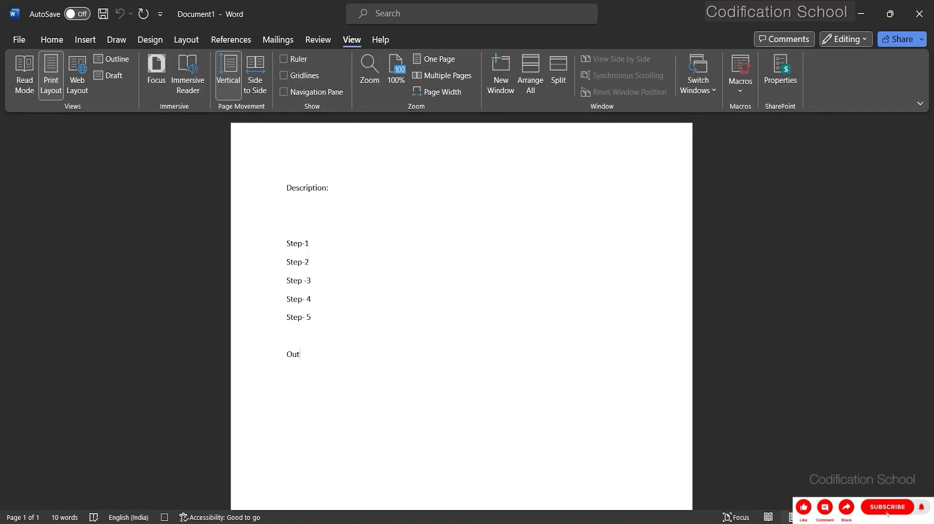
{"action": "type", "text": "come:"}
{"action": "key", "text": "Return"}
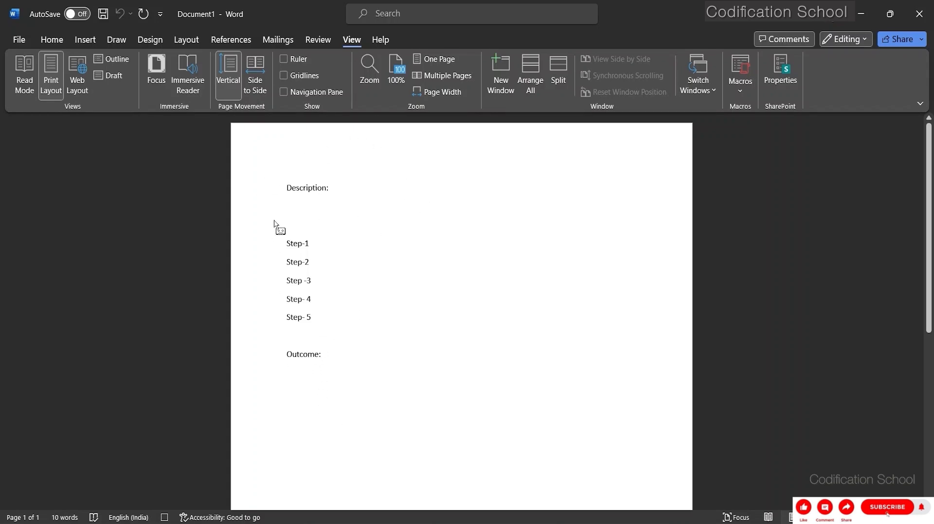
Set the font size of all the text from "Description:" through "Outcome:" to 18.
{"action": "left_click", "coordinate": [320, 356]}
{"action": "left_click_drag", "start_coordinate": [319, 355], "coordinate": [288, 193]}
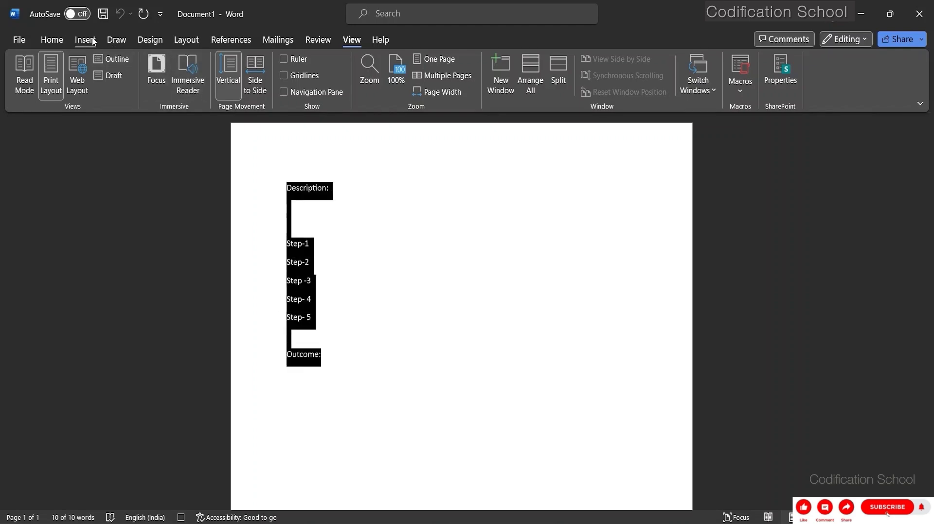
{"action": "left_click", "coordinate": [64, 38]}
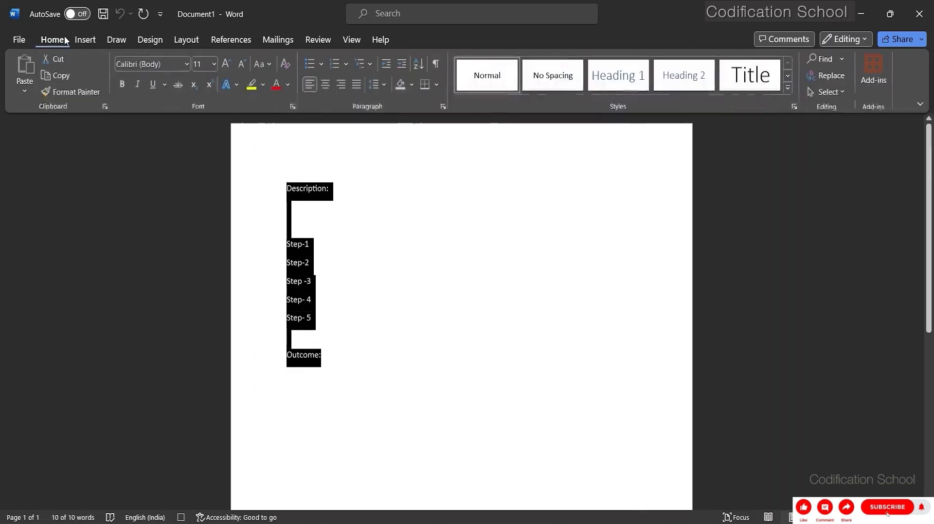
{"action": "left_click", "coordinate": [214, 63]}
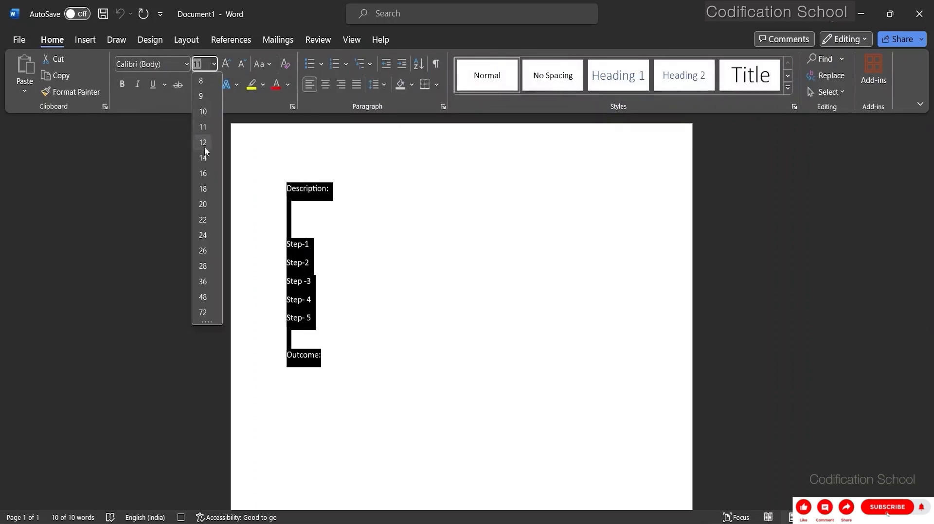
{"action": "left_click", "coordinate": [203, 189]}
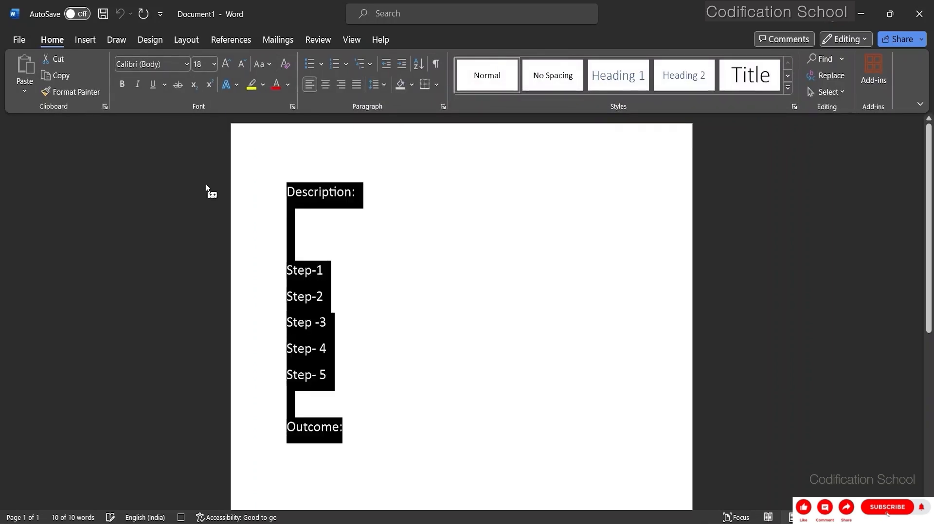
{"action": "left_click", "coordinate": [356, 429]}
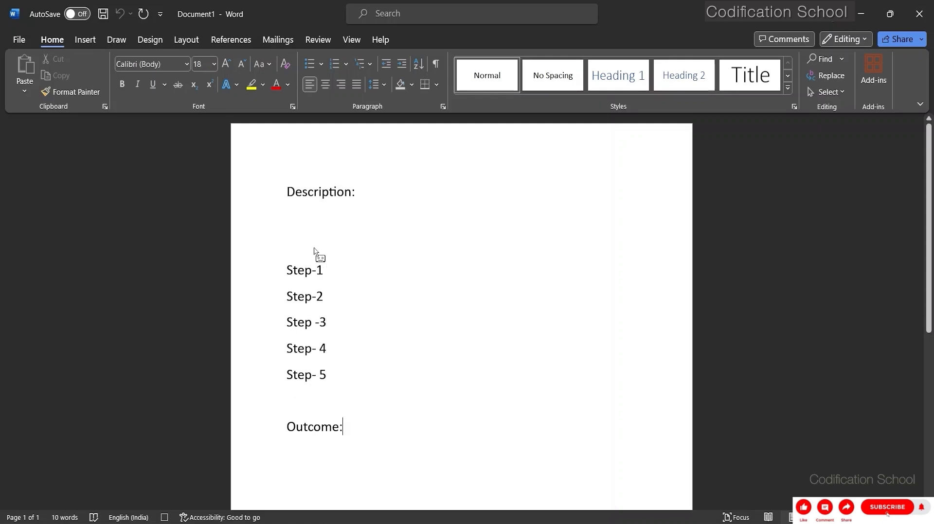
Remove one blank line above "Step-1" and stop recording the macro.
{"action": "left_click", "coordinate": [295, 257]}
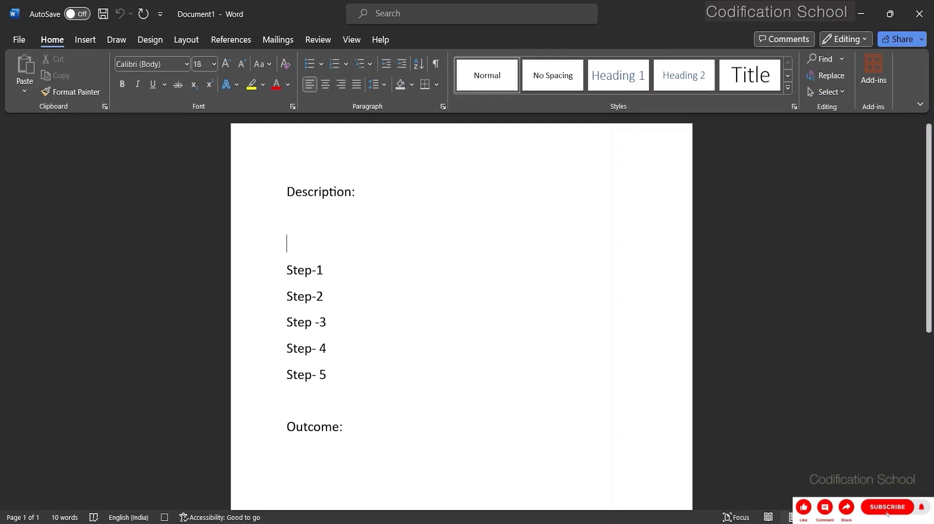
{"action": "key", "text": "BackSpace"}
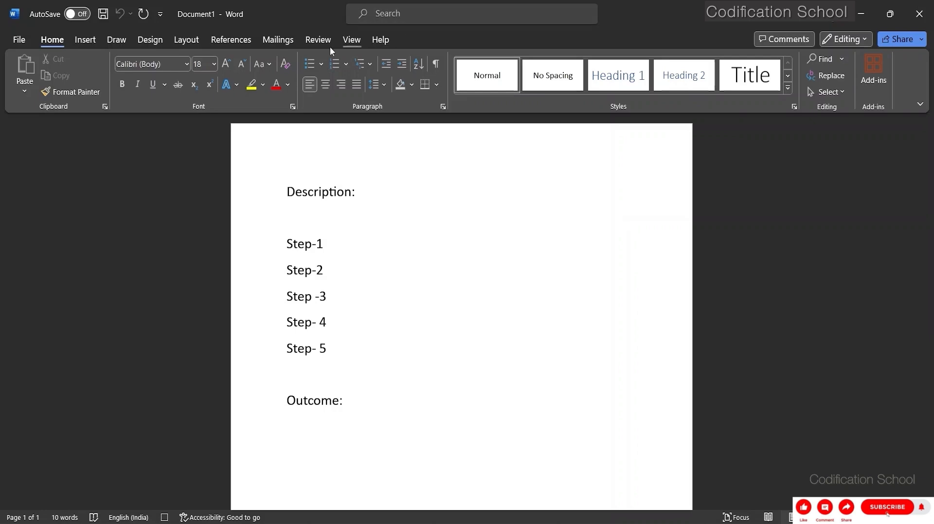
{"action": "left_click", "coordinate": [356, 41]}
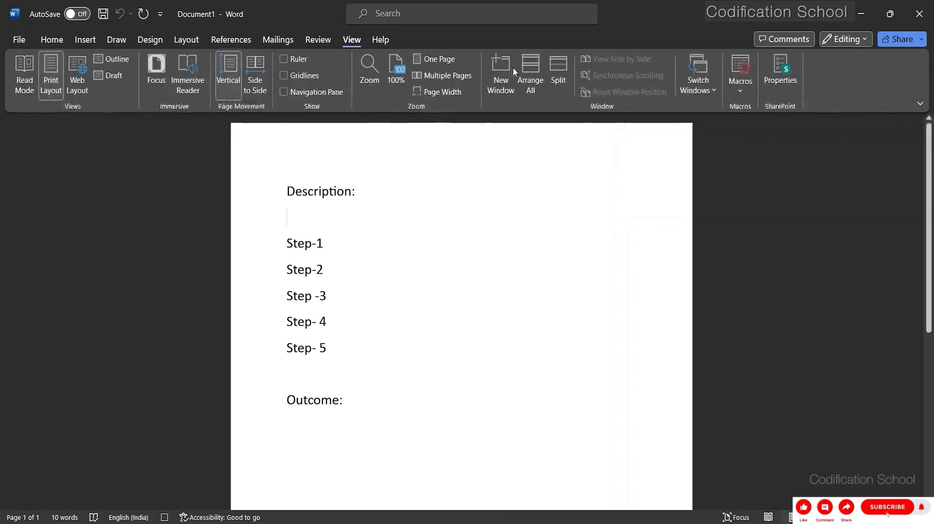
{"action": "left_click", "coordinate": [748, 89]}
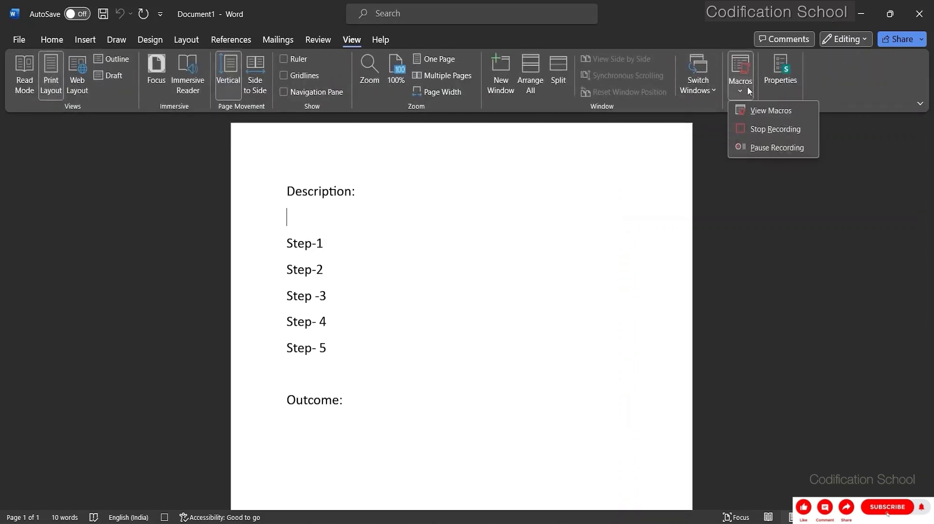
{"action": "left_click", "coordinate": [771, 129]}
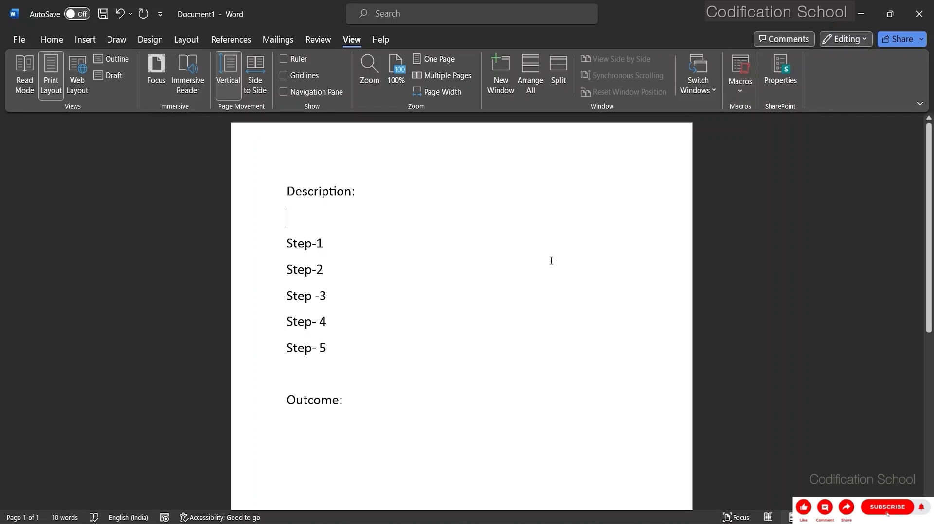
Clear the document by deleting all the text from "Description:" through "Outcome:".
{"action": "left_click", "coordinate": [343, 400]}
{"action": "triple_click", "coordinate": [317, 400]}
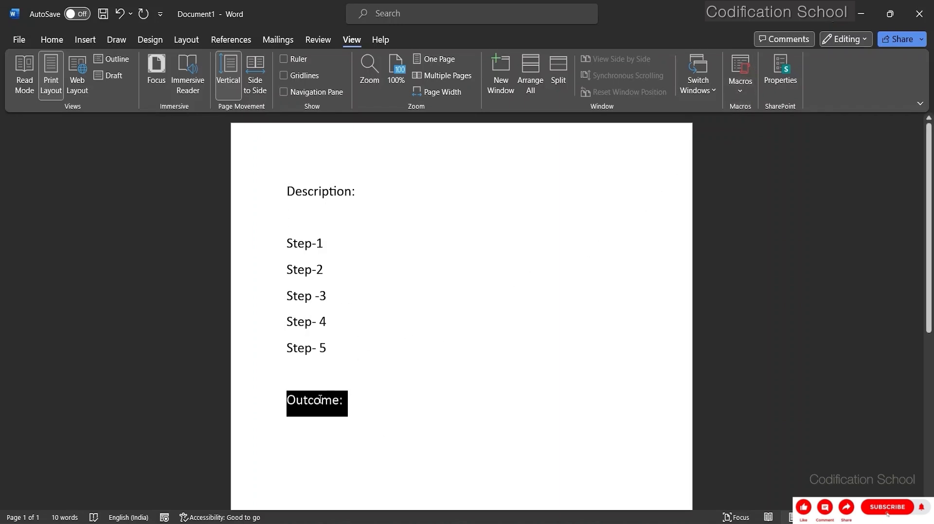
{"action": "left_click_drag", "start_coordinate": [318, 400], "coordinate": [295, 191]}
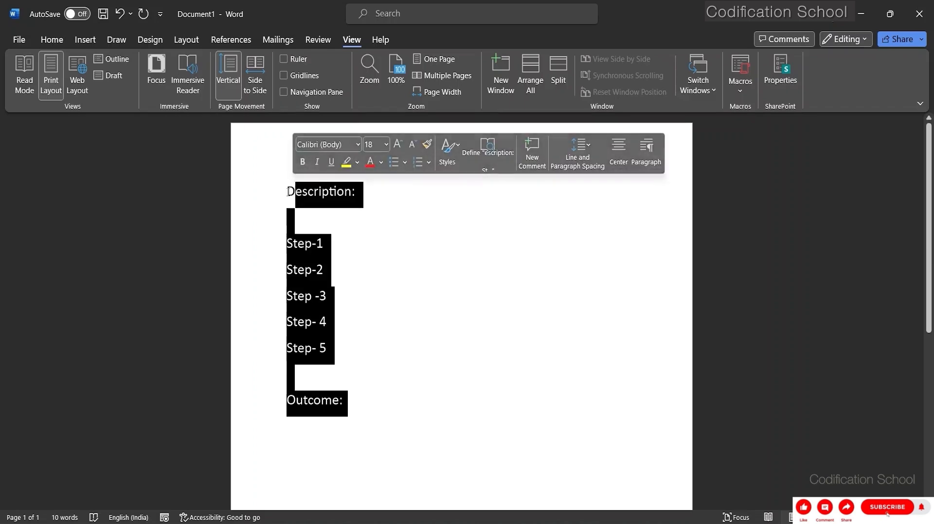
{"action": "left_click", "coordinate": [359, 398]}
{"action": "left_click_drag", "start_coordinate": [343, 401], "coordinate": [289, 190]}
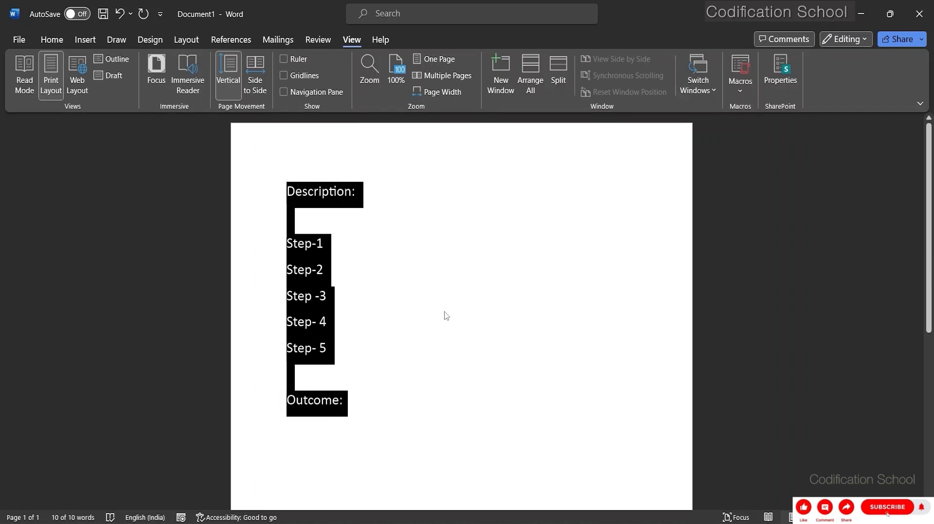
{"action": "key", "text": "ctrl+z"}
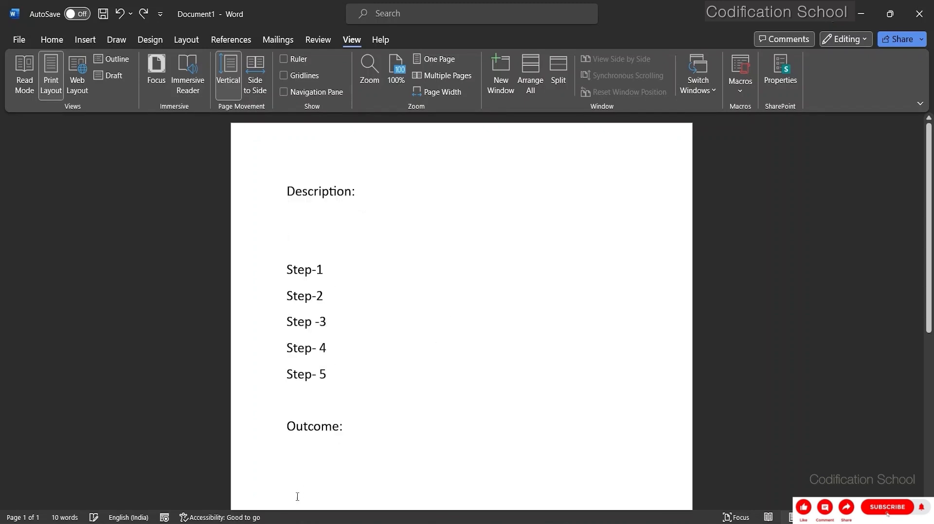
{"action": "left_click_drag", "start_coordinate": [347, 434], "coordinate": [281, 186]}
{"action": "key", "text": "ctrl+c"}
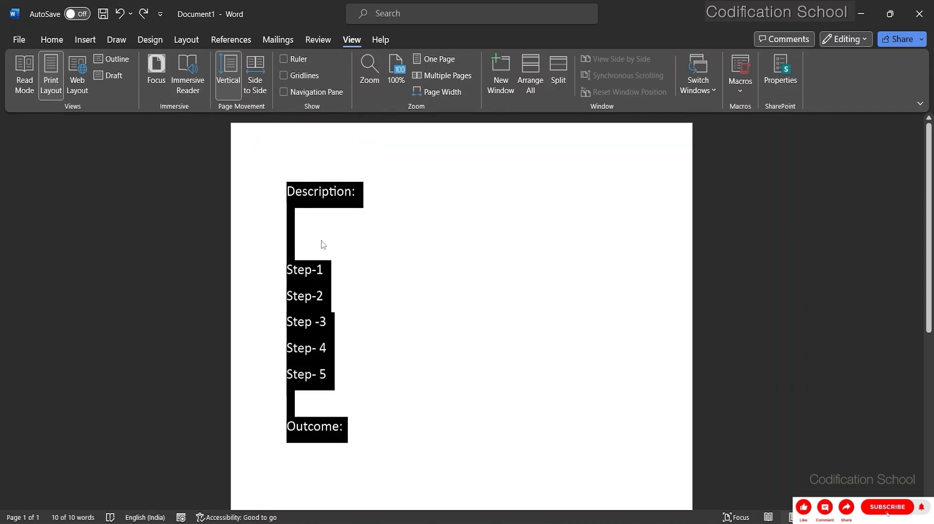
{"action": "key", "text": "Delete"}
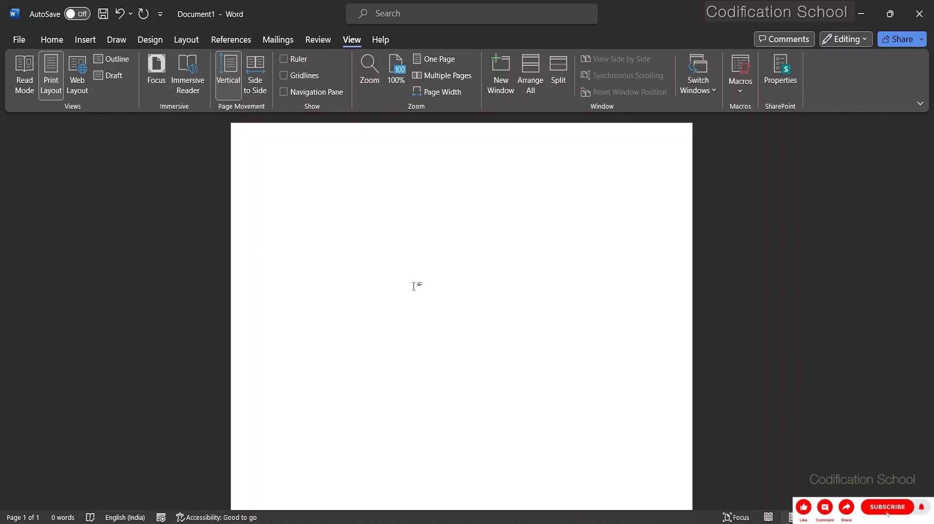
Run the recorded macro in the empty document to insert the project outline, dismissing any message.
{"action": "key", "text": "ctrl+m"}
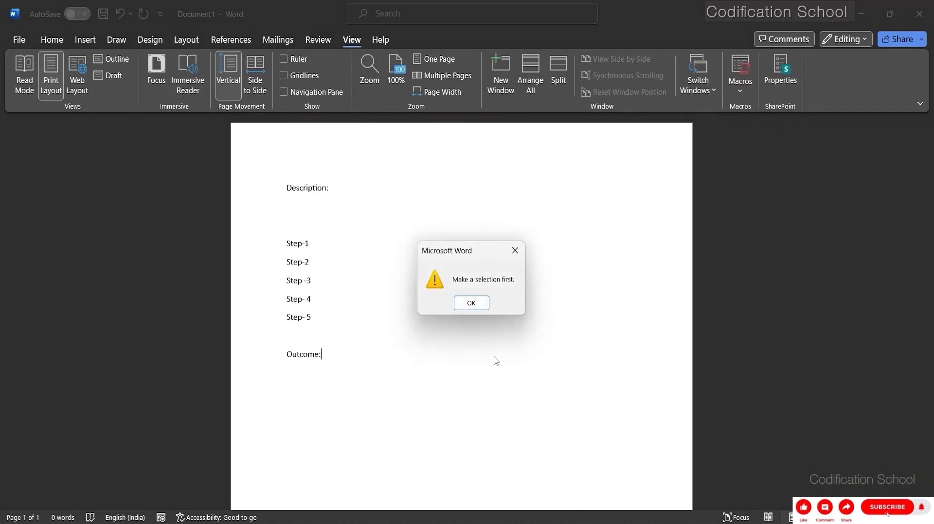
{"action": "left_click", "coordinate": [471, 303]}
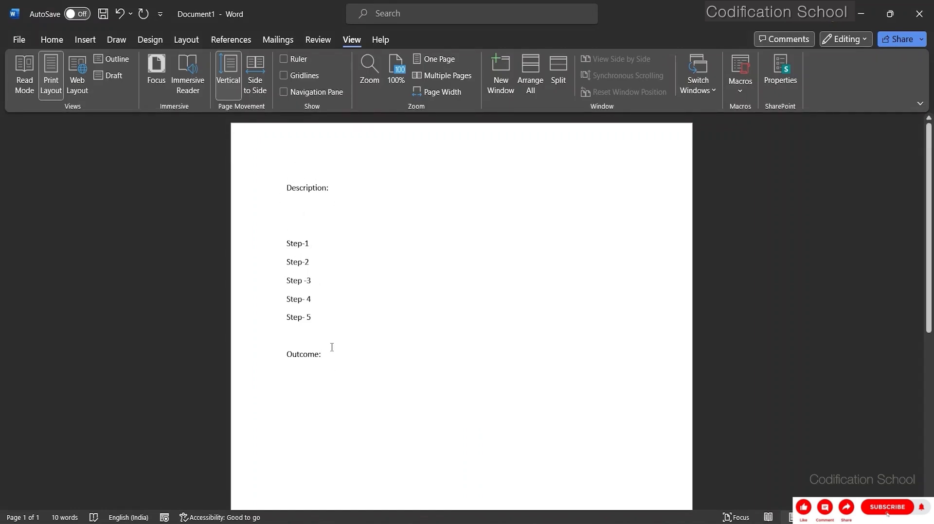
Insert the project outline twice more, starting on a new line below "Outcome:".
{"action": "key", "text": "Return"}
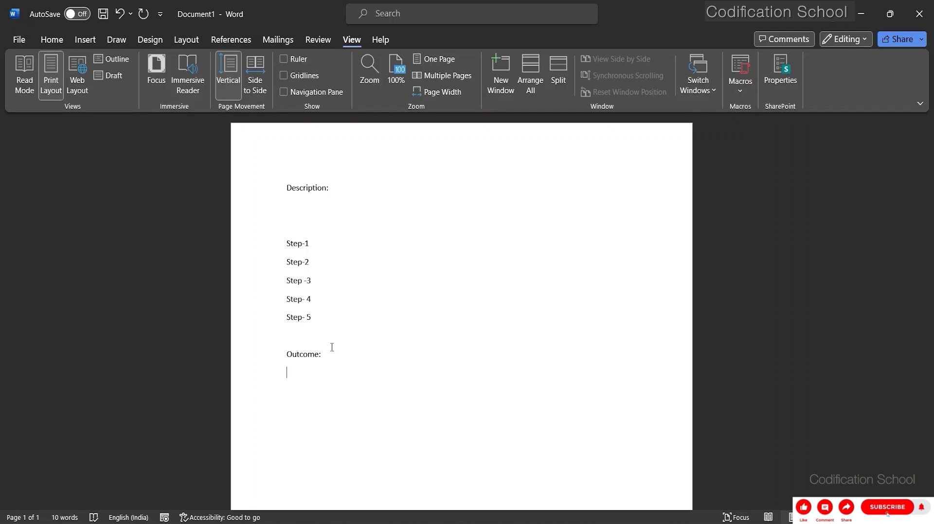
{"action": "key", "text": "ctrl+v"}
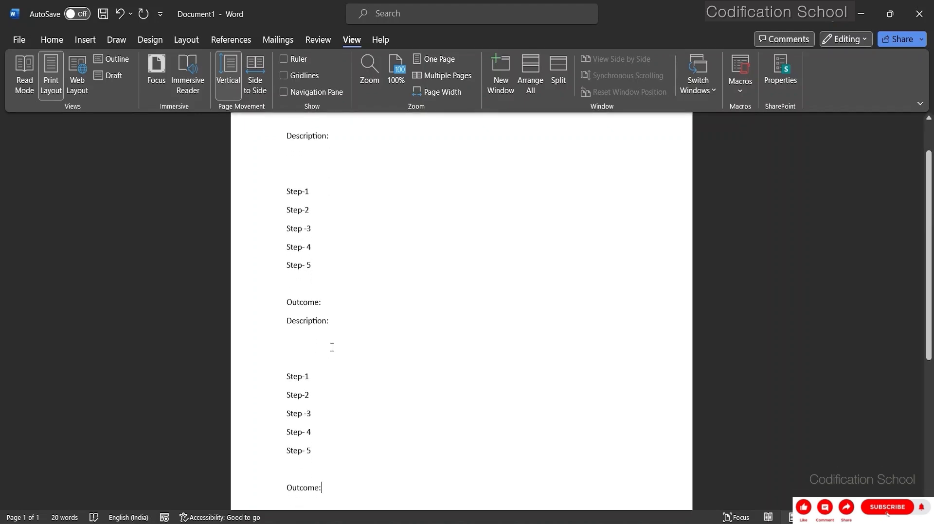
{"action": "key", "text": "ctrl+v"}
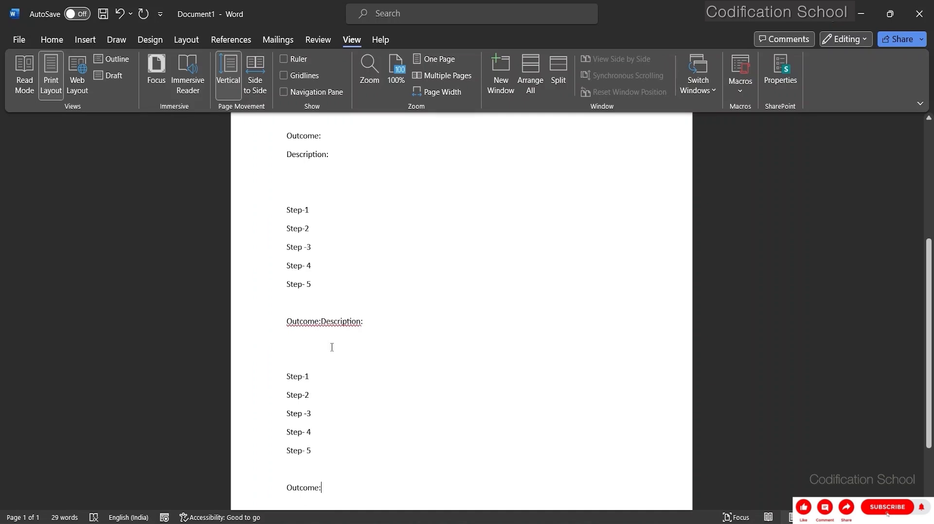
{"action": "scroll", "coordinate": [331, 346], "scroll_direction": "down", "scroll_amount": 1}
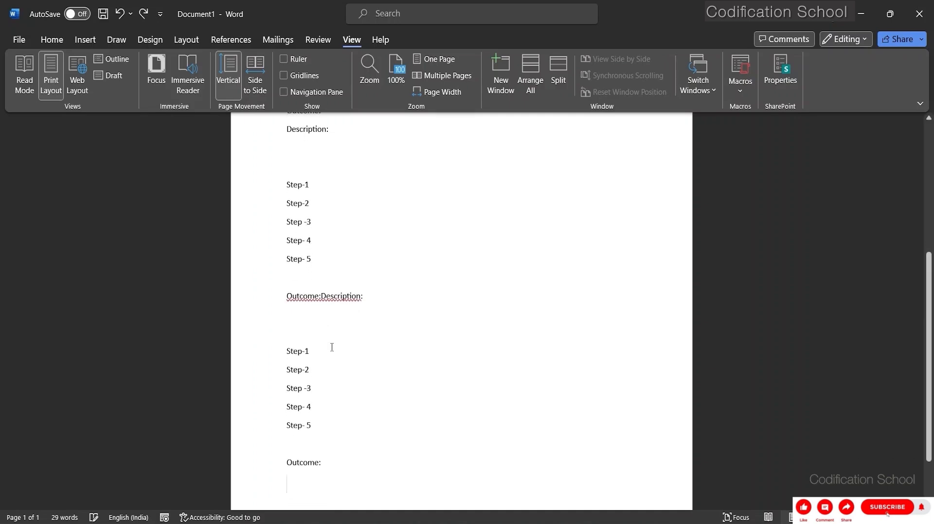
Clear the document by removing every copy of the inserted project outline.
{"action": "key", "text": "BackSpace"}
{"action": "key", "text": "BackSpace"}
{"action": "key", "text": "BackSpace"}
{"action": "key", "text": "BackSpace"}
{"action": "key", "text": "BackSpace"}
{"action": "key", "text": "BackSpace"}
{"action": "key", "text": "BackSpace"}
{"action": "key", "text": "BackSpace"}
{"action": "key", "text": "BackSpace"}
{"action": "key", "text": "BackSpace"}
{"action": "key", "text": "BackSpace"}
{"action": "key", "text": "BackSpace"}
{"action": "key", "text": "BackSpace"}
{"action": "key", "text": "BackSpace"}
{"action": "key", "text": "BackSpace"}
{"action": "key", "text": "BackSpace"}
{"action": "key", "text": "BackSpace"}
{"action": "key", "text": "BackSpace"}
{"action": "key", "text": "BackSpace"}
{"action": "key", "text": "BackSpace"}
{"action": "key", "text": "BackSpace"}
{"action": "key", "text": "BackSpace"}
{"action": "key", "text": "BackSpace"}
{"action": "key", "text": "BackSpace"}
{"action": "key", "text": "BackSpace"}
{"action": "key", "text": "BackSpace"}
{"action": "key", "text": "BackSpace"}
{"action": "key", "text": "BackSpace"}
{"action": "key", "text": "BackSpace"}
{"action": "key", "text": "BackSpace"}
{"action": "key", "text": "BackSpace"}
{"action": "key", "text": "BackSpace"}
{"action": "key", "text": "BackSpace"}
{"action": "key", "text": "BackSpace"}
{"action": "key", "text": "BackSpace"}
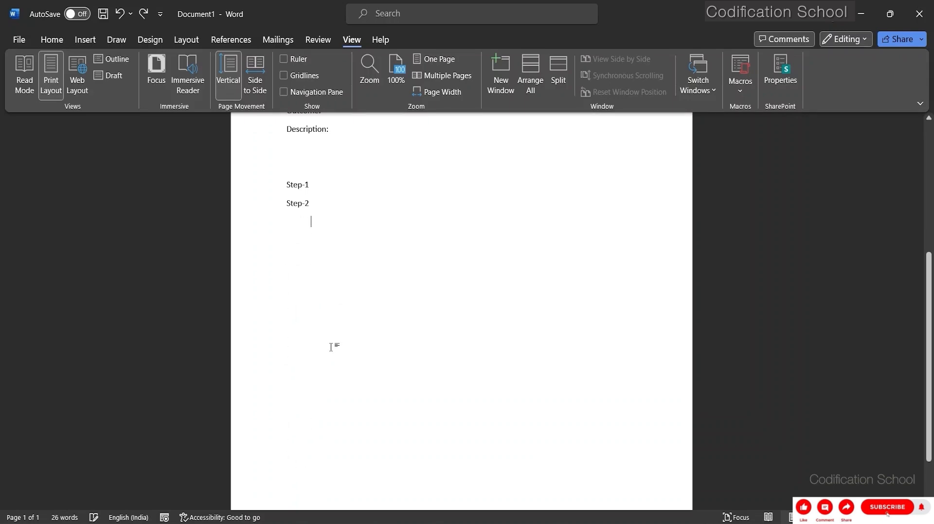
{"action": "key", "text": "ctrl+z"}
{"action": "key", "text": "ctrl+z"}
{"action": "key", "text": "ctrl+z"}
{"action": "key", "text": "ctrl+z"}
{"action": "key", "text": "ctrl+z"}
{"action": "key", "text": "ctrl+z"}
{"action": "key", "text": "ctrl+z"}
{"action": "key", "text": "ctrl+z"}
{"action": "key", "text": "ctrl+z"}
{"action": "key", "text": "ctrl+z"}
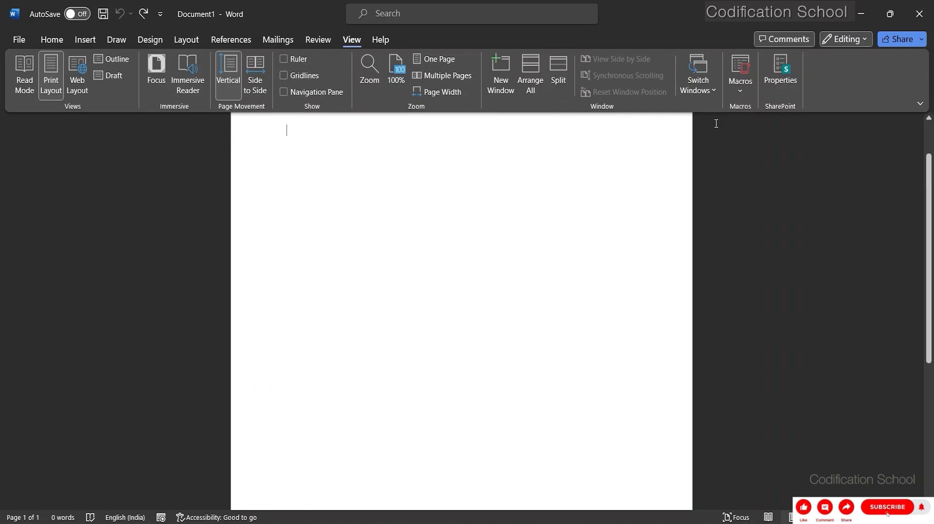
View the list of recorded macros in all active templates and documents, and close it without running any.
{"action": "left_click", "coordinate": [738, 91]}
{"action": "left_click", "coordinate": [753, 110]}
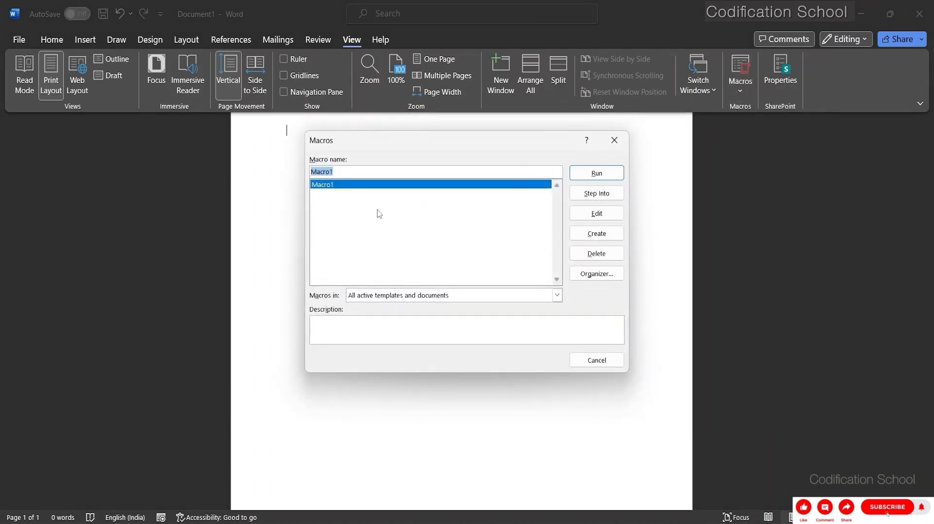
{"action": "left_click", "coordinate": [348, 171]}
{"action": "left_click", "coordinate": [614, 140]}
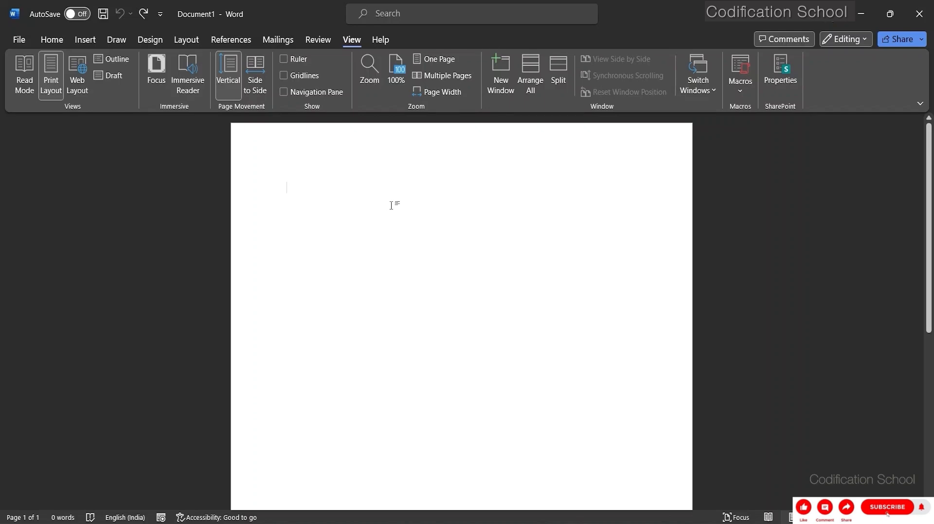
Write "Cakes" and "Cokes" on separate lines in the empty document.
{"action": "type", "text": "Cakes"}
{"action": "key", "text": "Return"}
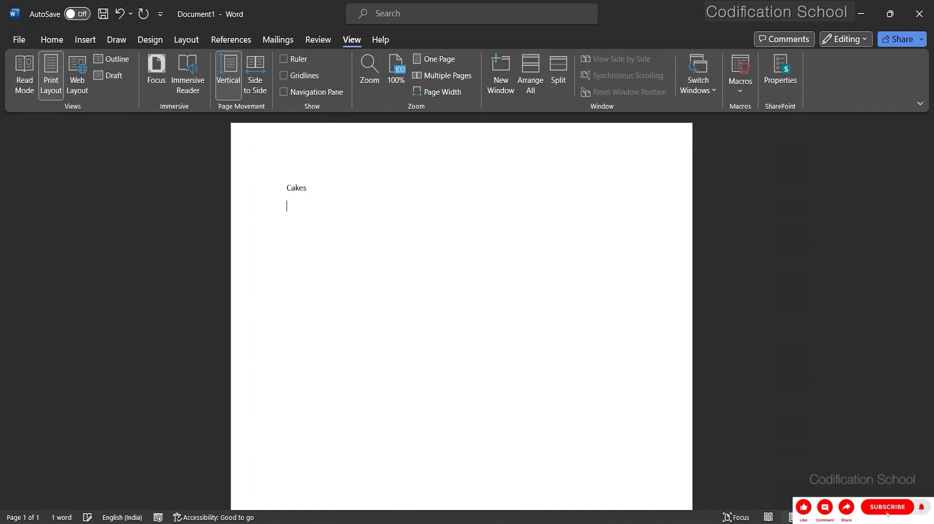
{"action": "type", "text": "Cole"}
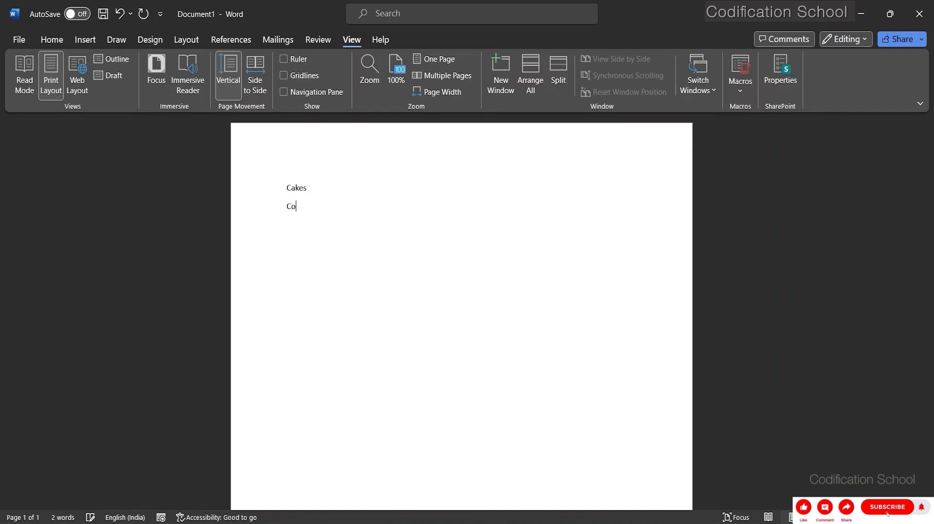
{"action": "key", "text": "BackSpace"}
{"action": "key", "text": "BackSpace"}
{"action": "type", "text": "kes pa"}
Add "Pastries", "Buns" and "Bagels" on separate lines below "Cokes".
{"action": "key", "text": "BackSpace"}
{"action": "key", "text": "BackSpace"}
{"action": "type", "text": "{"}
{"action": "key", "text": "BackSpace"}
{"action": "key", "text": "BackSpace"}
{"action": "type", "text": "Pastries"}
{"action": "key", "text": "Return"}
{"action": "type", "text": "Buns "}
{"action": "type", "text": "Bagels "}
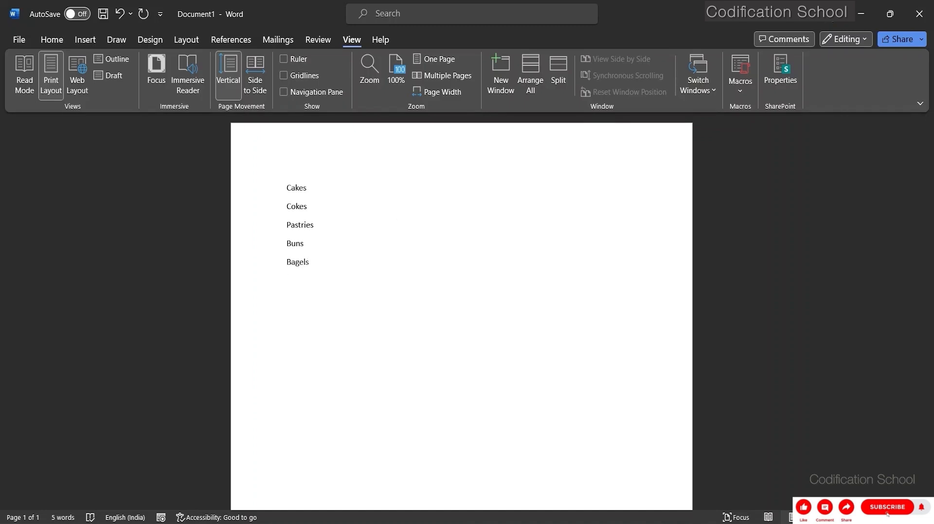
{"action": "type", "text": "Coffes"}
Finish the list with "Coffee" and "Tea" on separate lines below "Bagels".
{"action": "key", "text": "Return"}
{"action": "key", "text": "BackSpace"}
{"action": "key", "text": "BackSpace"}
{"action": "type", "text": "ee"}
{"action": "key", "text": "Return"}
{"action": "type", "text": "T"}
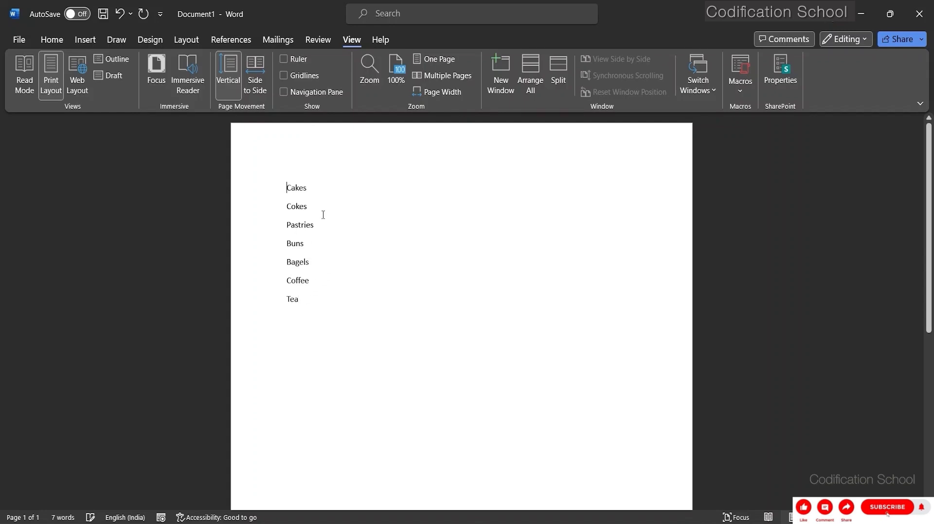
{"action": "key", "text": "ctrl+Home"}
{"action": "type", "text": "("}
{"action": "left_click", "coordinate": [342, 183]}
{"action": "type", "text": ")"}
{"action": "key", "text": "BackSpace"}
{"action": "key", "text": "BackSpace"}
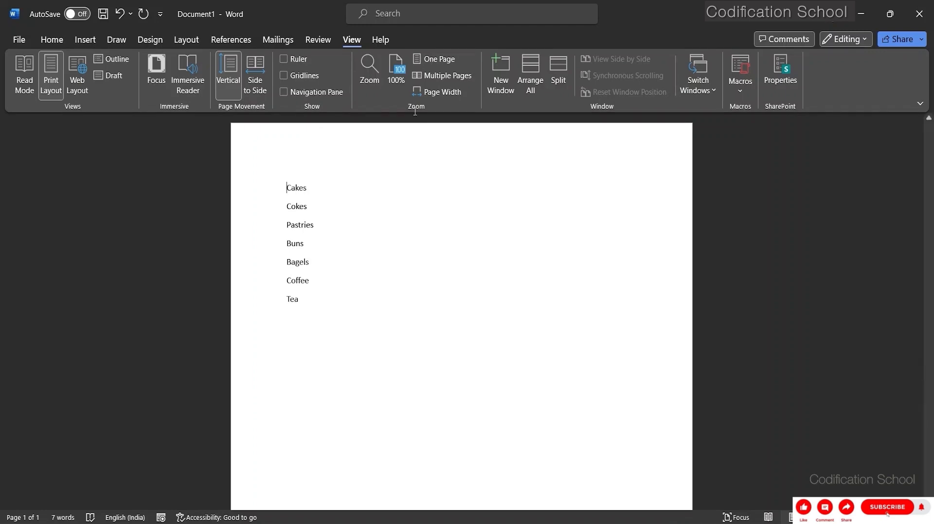
Set up a new macro recording named "Bracket", stored in All Documents (Normal.dotm).
{"action": "left_click", "coordinate": [740, 90]}
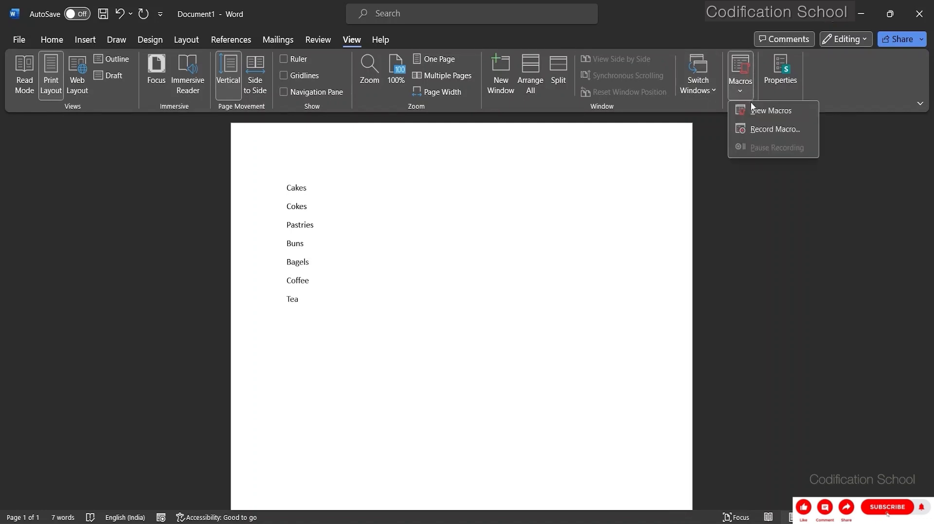
{"action": "left_click", "coordinate": [757, 131]}
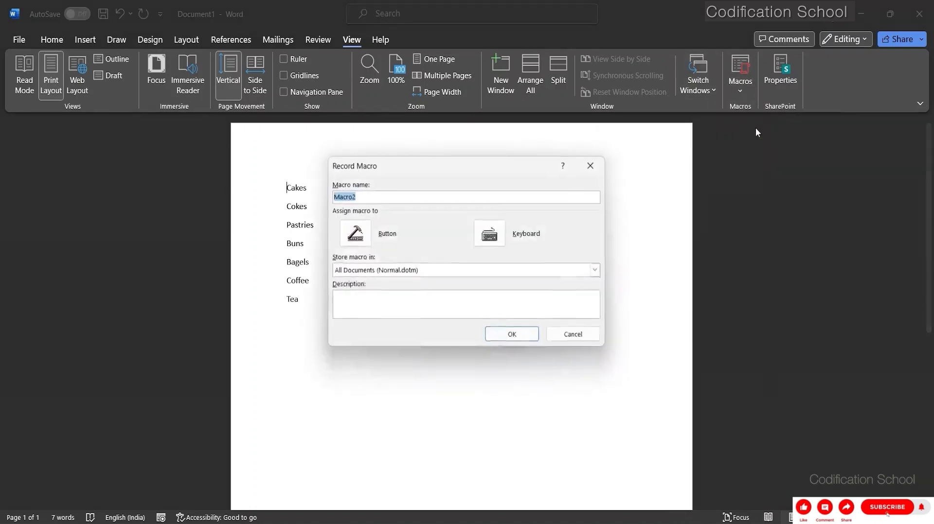
{"action": "left_click", "coordinate": [367, 197]}
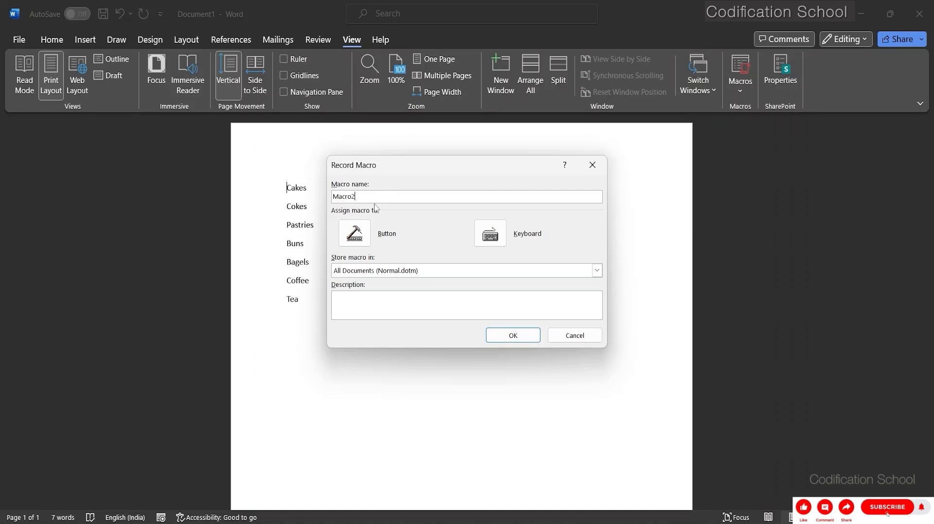
{"action": "key", "text": "BackSpace"}
{"action": "key", "text": "BackSpace"}
{"action": "key", "text": "BackSpace"}
{"action": "key", "text": "BackSpace"}
{"action": "key", "text": "BackSpace"}
{"action": "key", "text": "BackSpace"}
{"action": "type", "text": "Bracket"}
Assign the shortcut Ctrl+Shift+B to the Bracket macro, saved in Normal, and start recording.
{"action": "left_click", "coordinate": [489, 231]}
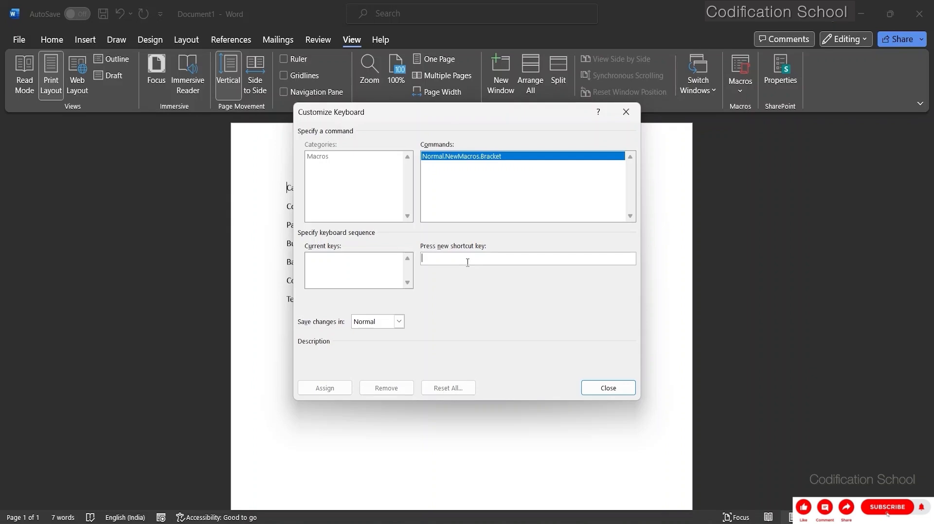
{"action": "key", "text": "ctrl+shift+b"}
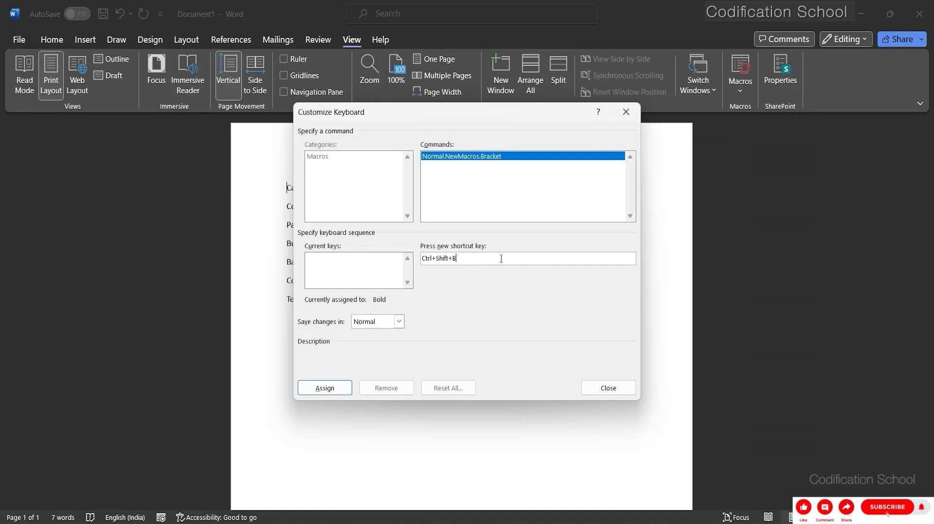
{"action": "left_click", "coordinate": [325, 388]}
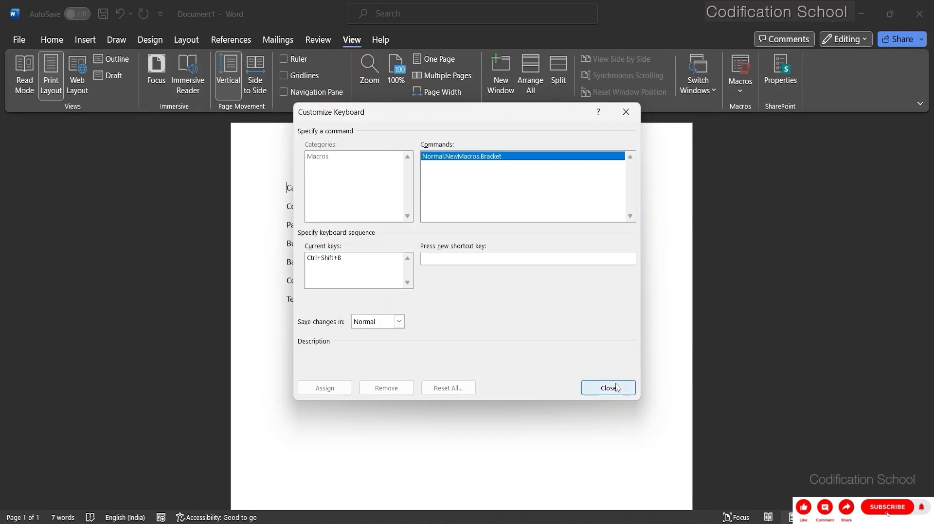
{"action": "left_click", "coordinate": [601, 392]}
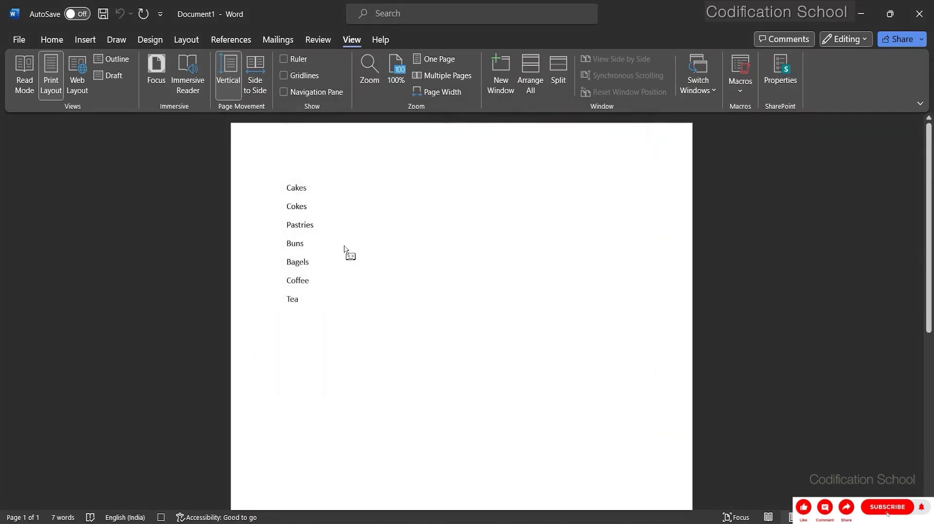
Change the first line to "( Cakes )..." while recording, and stop the macro recording.
{"action": "left_click", "coordinate": [288, 192]}
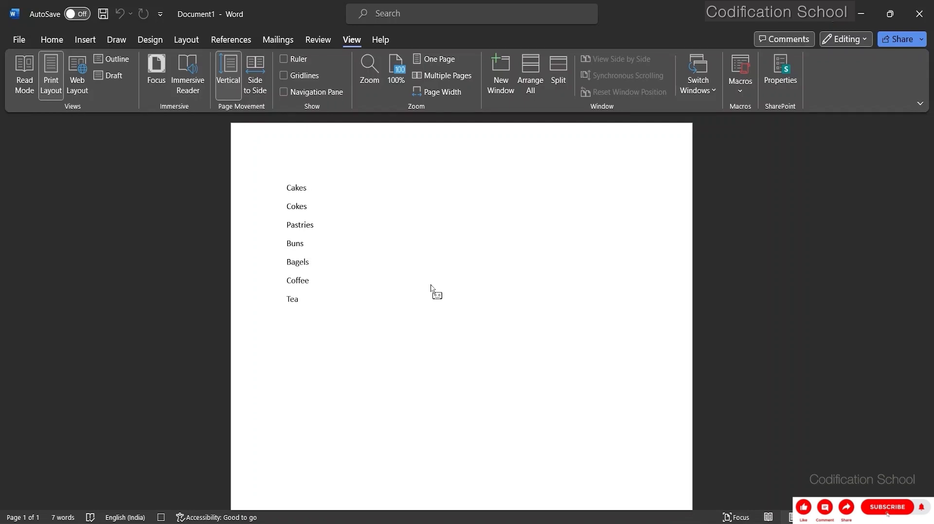
{"action": "type", "text": "("}
{"action": "key", "text": "Right"}
{"action": "type", "text": ")"}
{"action": "left_click", "coordinate": [743, 93]}
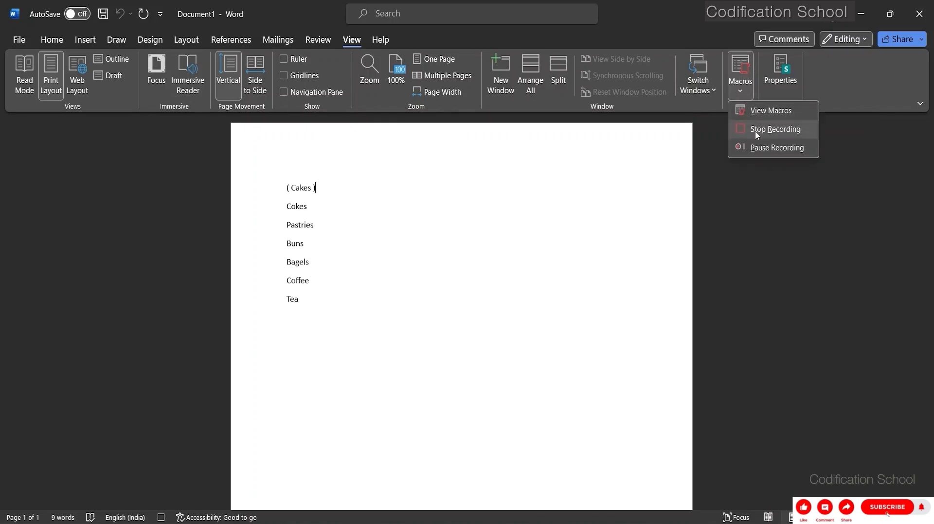
{"action": "left_click", "coordinate": [316, 191]}
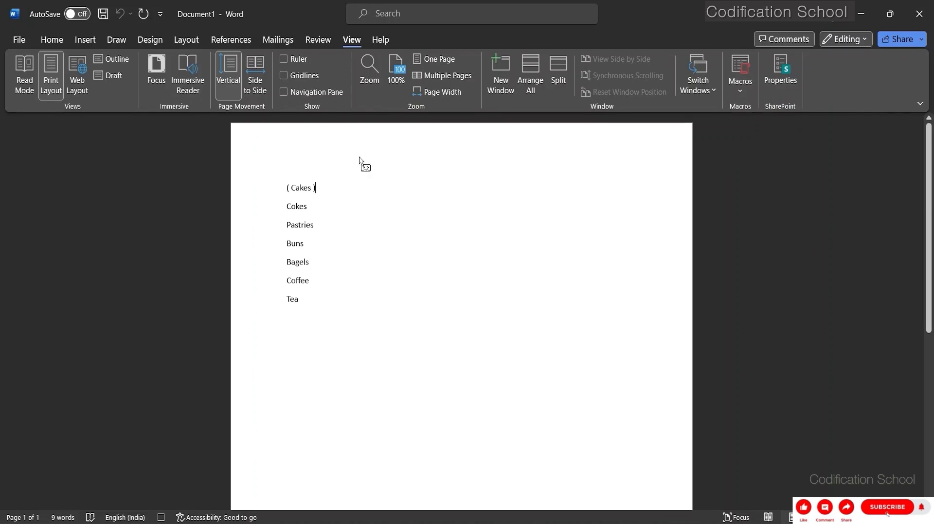
{"action": "type", "text": "..."}
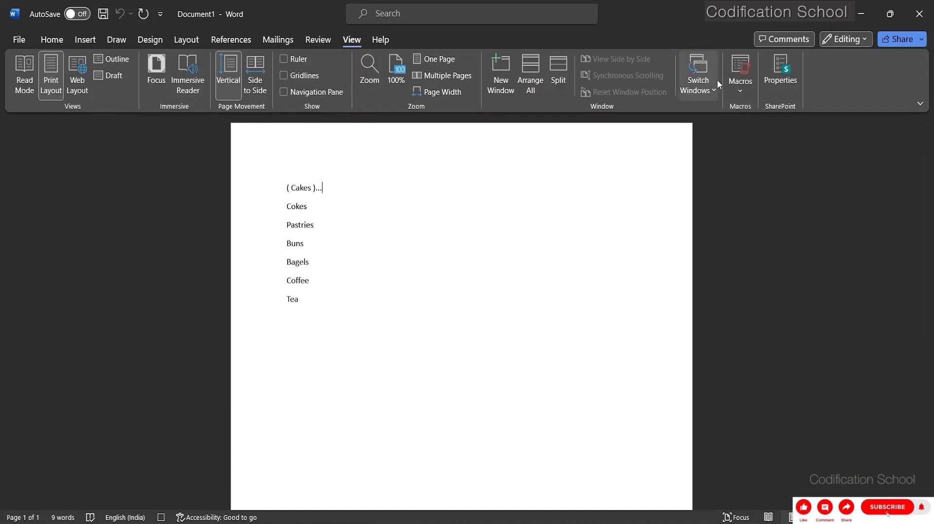
{"action": "left_click", "coordinate": [741, 89]}
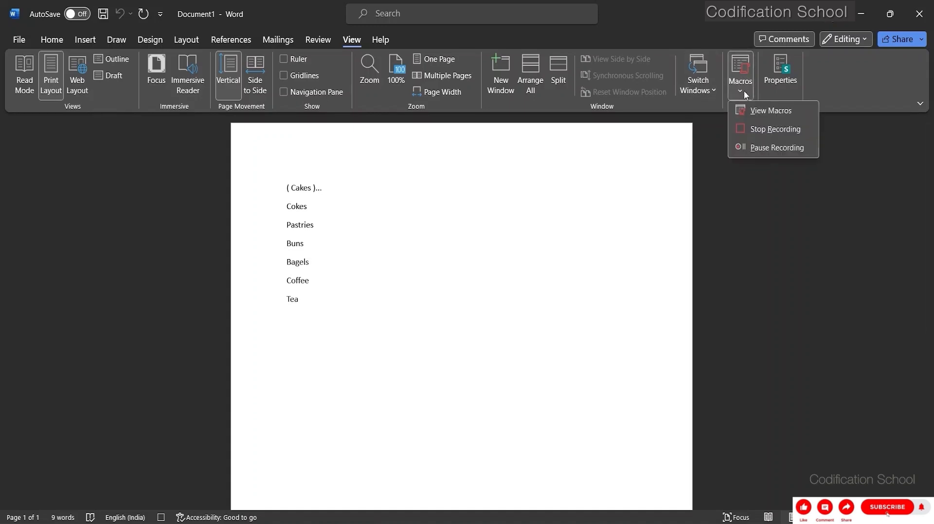
{"action": "left_click", "coordinate": [739, 127]}
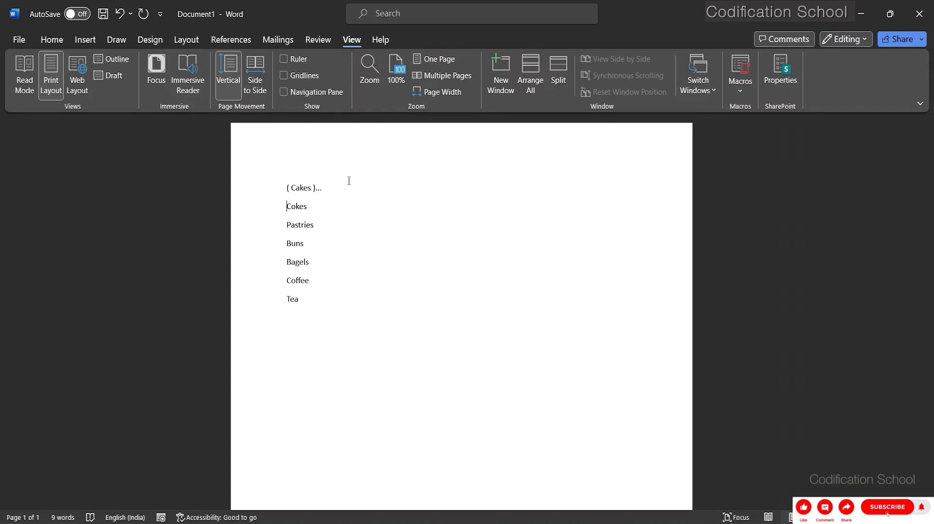
Run the Bracket macro on the "Cokes" line, and try it on the "Pastries" and "Buns" lines.
{"action": "key", "text": "ctrl+m"}
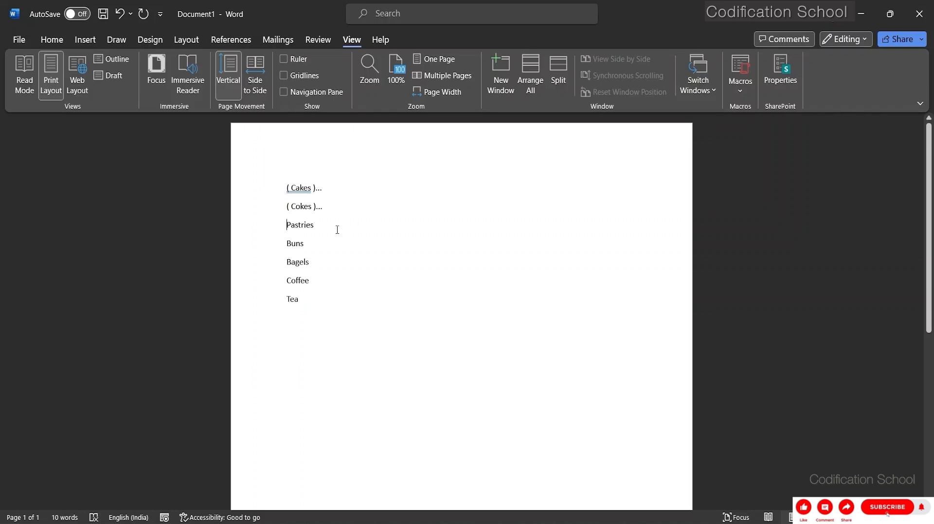
{"action": "key", "text": "ctrl+m"}
{"action": "key", "text": "ctrl+z"}
{"action": "key", "text": "ctrl+z"}
{"action": "key", "text": "Down"}
{"action": "key", "text": "ctrl+m"}
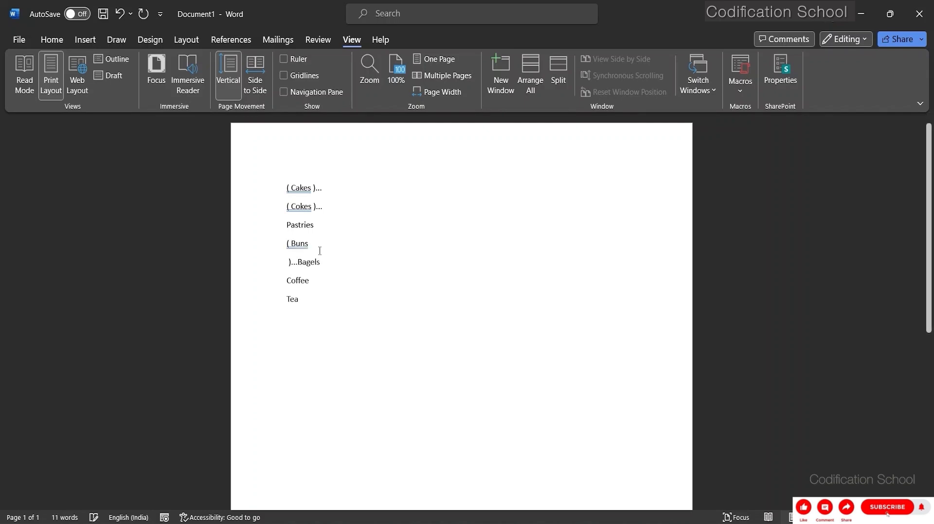
Delete all the list text below the "( Cokes )..." line, from "Pastries" through "Tea".
{"action": "key", "text": "BackSpace"}
{"action": "key", "text": "BackSpace"}
{"action": "key", "text": "BackSpace"}
{"action": "key", "text": "BackSpace"}
{"action": "key", "text": "BackSpace"}
{"action": "key", "text": "BackSpace"}
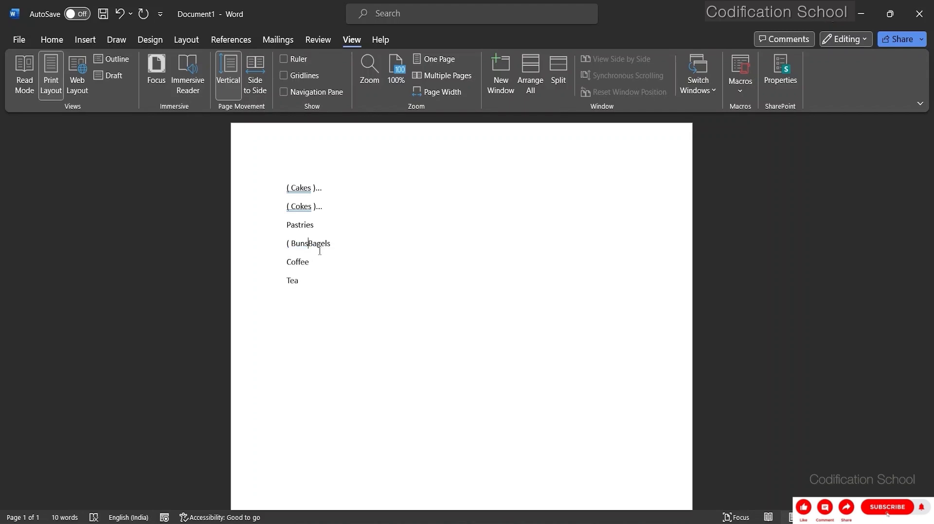
{"action": "left_click", "coordinate": [316, 223]}
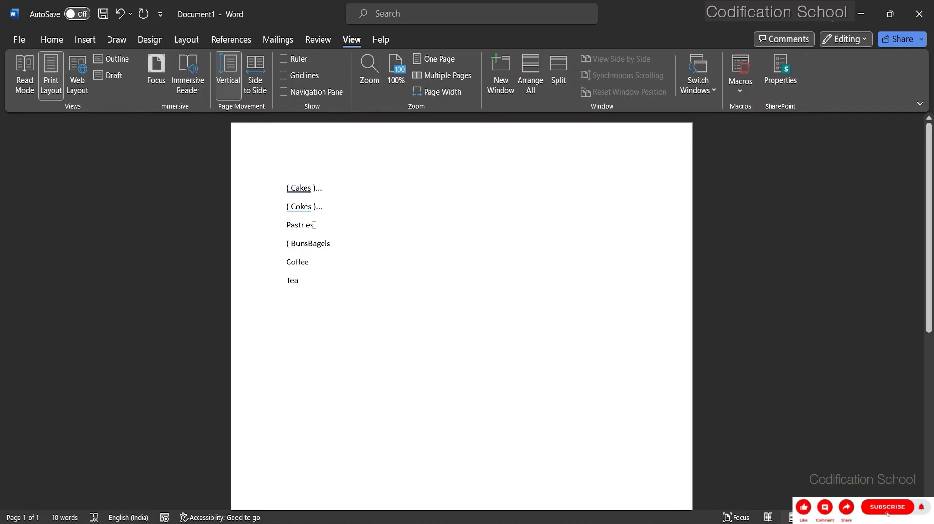
{"action": "key", "text": "BackSpace"}
{"action": "key", "text": "BackSpace"}
{"action": "key", "text": "BackSpace"}
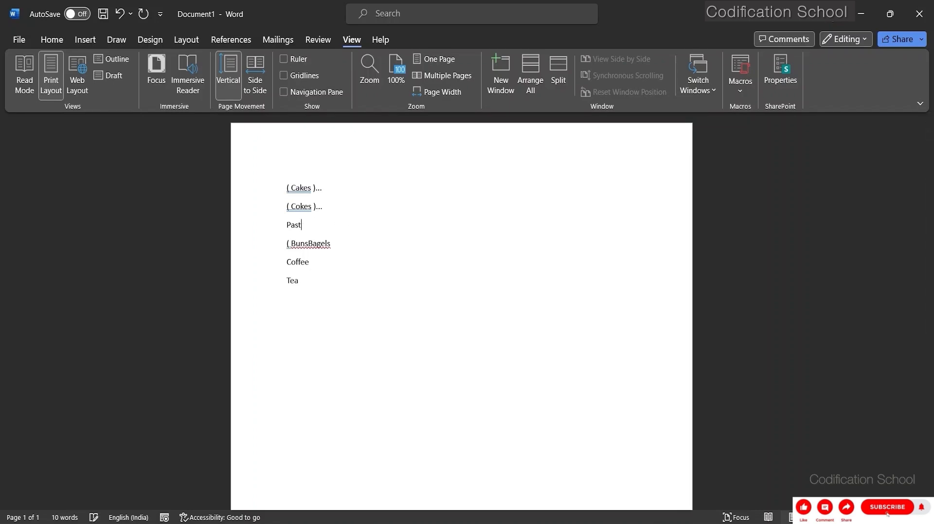
{"action": "key", "text": "BackSpace"}
{"action": "key", "text": "BackSpace"}
{"action": "key", "text": "BackSpace"}
{"action": "key", "text": "BackSpace"}
{"action": "key", "text": "BackSpace"}
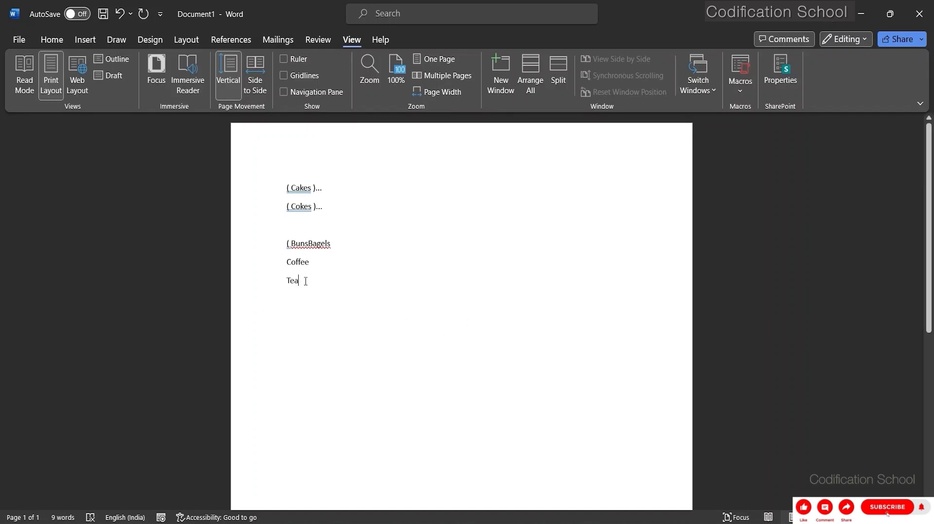
{"action": "key", "text": "BackSpace"}
{"action": "key", "text": "BackSpace"}
{"action": "key", "text": "BackSpace"}
{"action": "key", "text": "BackSpace"}
{"action": "key", "text": "BackSpace"}
{"action": "key", "text": "BackSpace"}
{"action": "key", "text": "BackSpace"}
{"action": "key", "text": "BackSpace"}
{"action": "key", "text": "BackSpace"}
{"action": "key", "text": "BackSpace"}
{"action": "key", "text": "BackSpace"}
{"action": "key", "text": "BackSpace"}
{"action": "key", "text": "BackSpace"}
{"action": "key", "text": "BackSpace"}
{"action": "key", "text": "BackSpace"}
{"action": "key", "text": "BackSpace"}
{"action": "key", "text": "BackSpace"}
{"action": "key", "text": "BackSpace"}
{"action": "key", "text": "BackSpace"}
{"action": "key", "text": "BackSpace"}
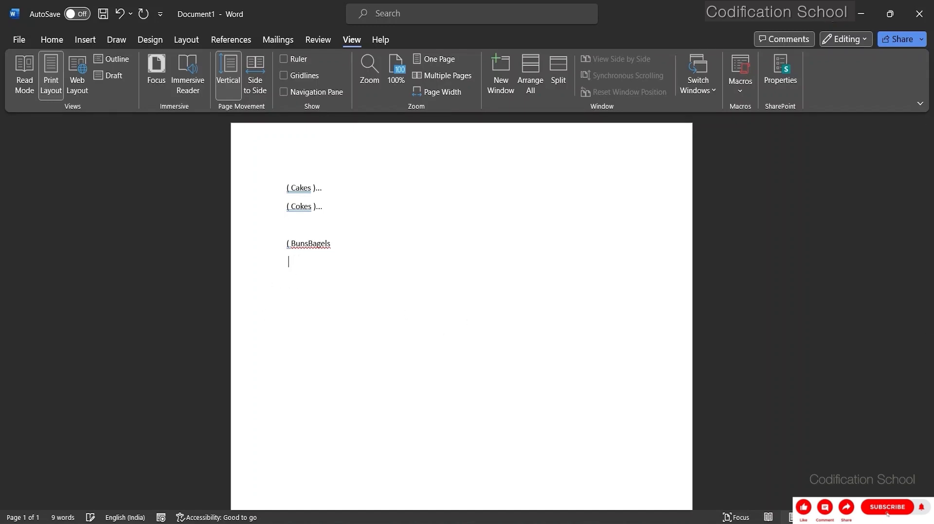
{"action": "key", "text": "BackSpace"}
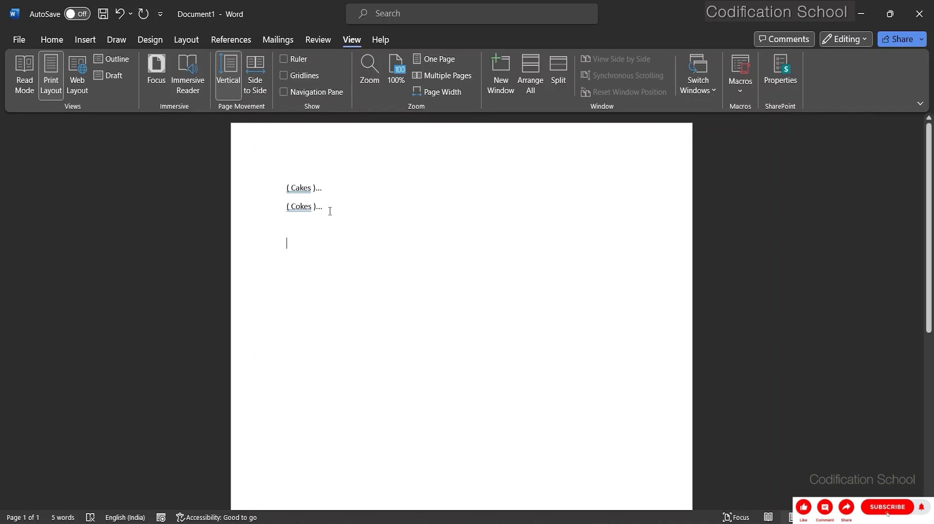
Add a new line reading "Run" directly below "( Cokes )...".
{"action": "left_click", "coordinate": [329, 207]}
{"action": "key", "text": "Return"}
{"action": "type", "text": "Run"}
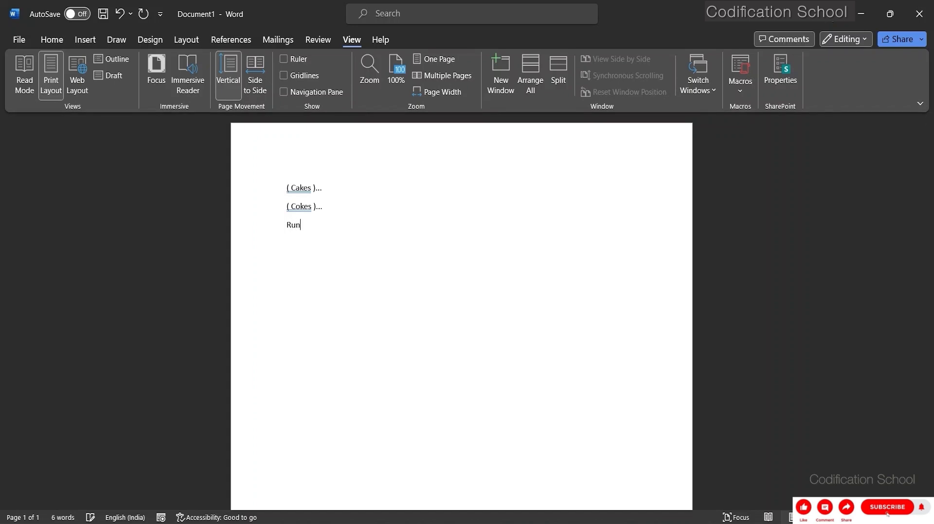
{"action": "type", "text": "away"}
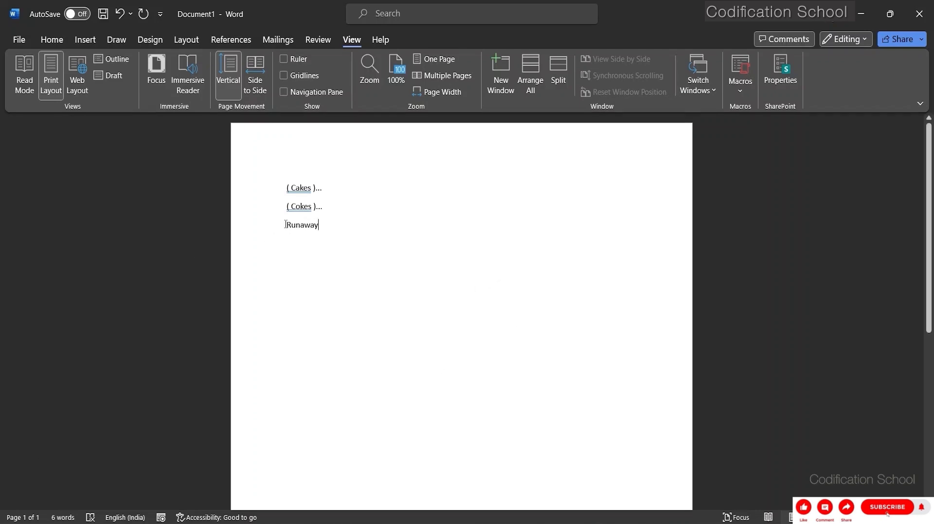
Complete the third line as "Runaway", and start recording a new macro with the keyboard shortcut Ctrl+Shift+A.
{"action": "left_click", "coordinate": [740, 89]}
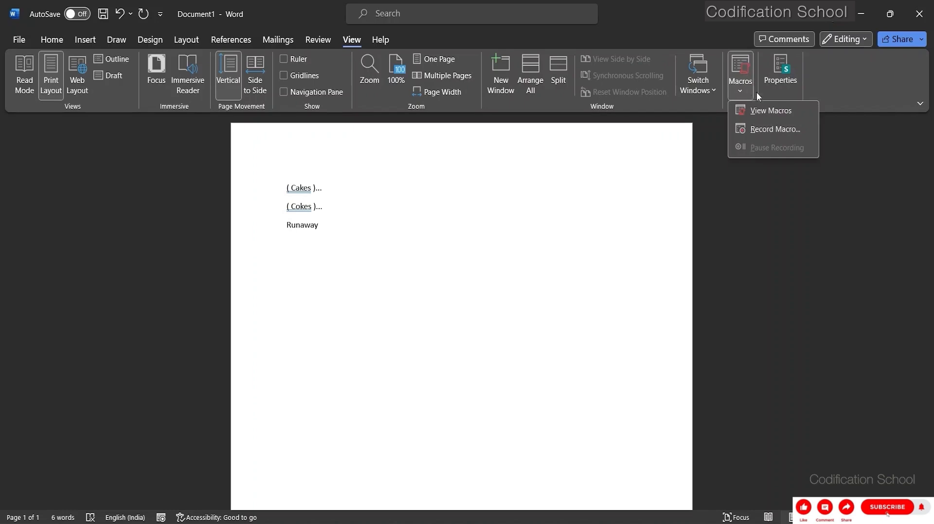
{"action": "left_click", "coordinate": [774, 131]}
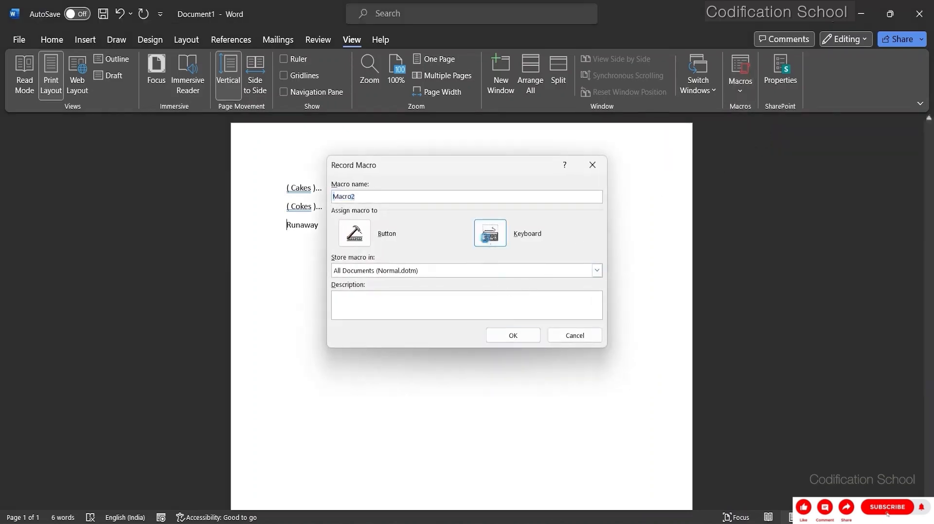
{"action": "left_click", "coordinate": [484, 237]}
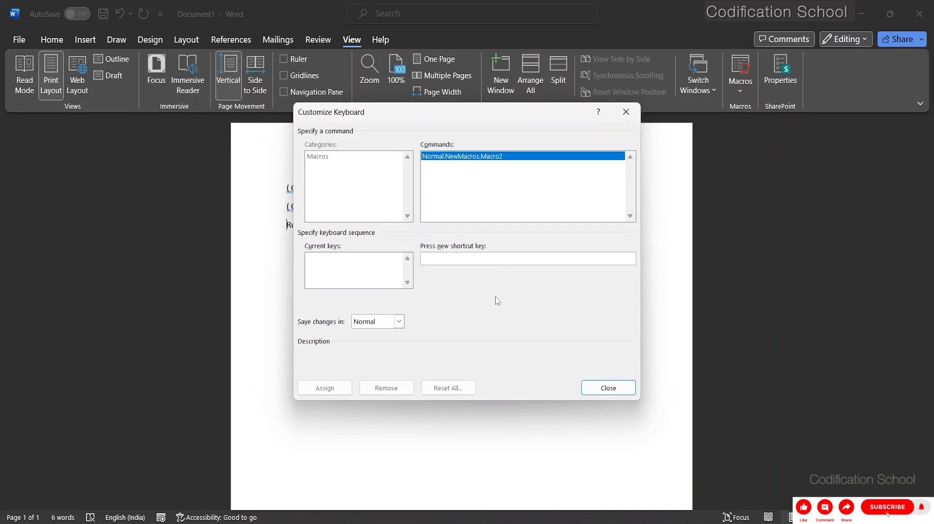
{"action": "key", "text": "ctrl+shift+a"}
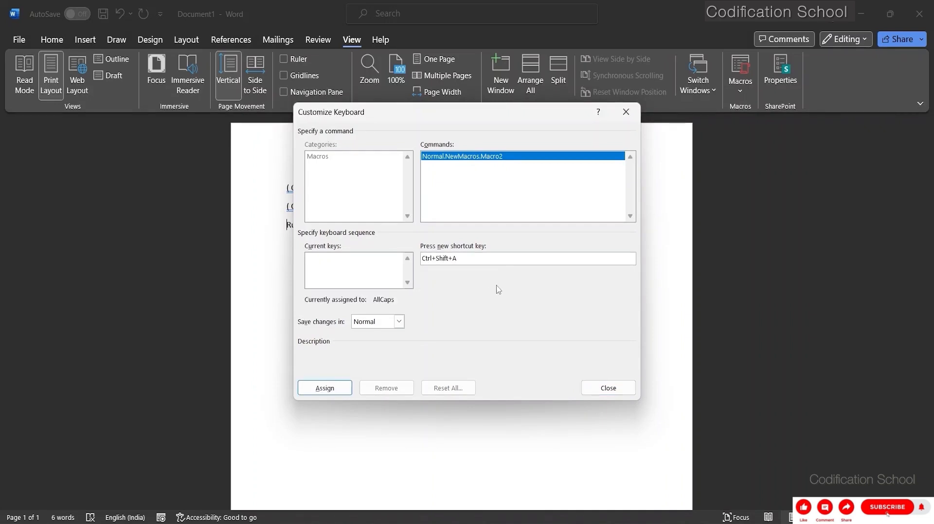
{"action": "left_click", "coordinate": [324, 387]}
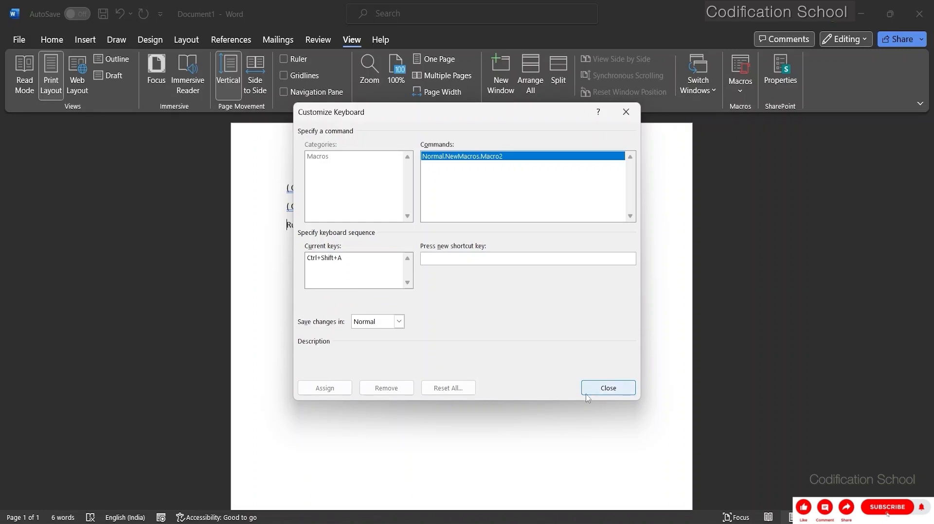
{"action": "left_click", "coordinate": [599, 387]}
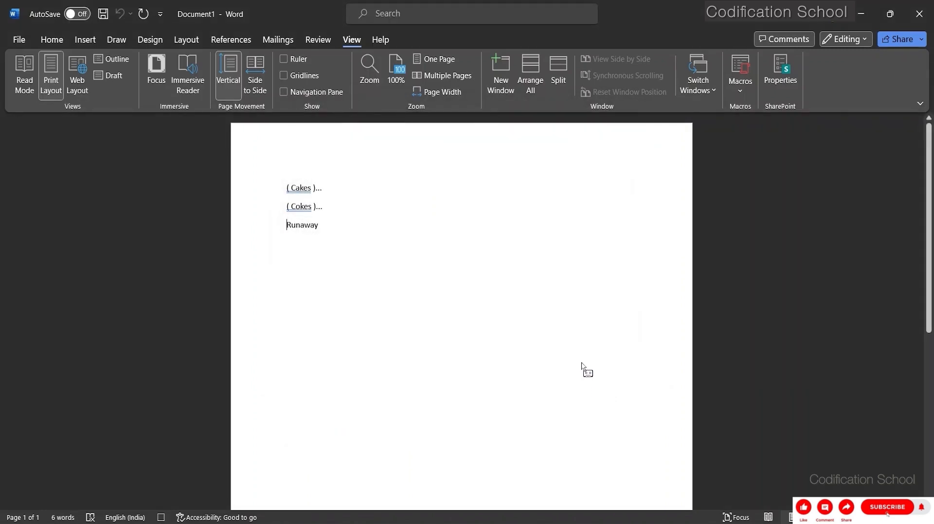
Change the third line to "(Runaway)..." while recording, and stop the macro recording.
{"action": "type", "text": "("}
{"action": "type", "text": ")"}
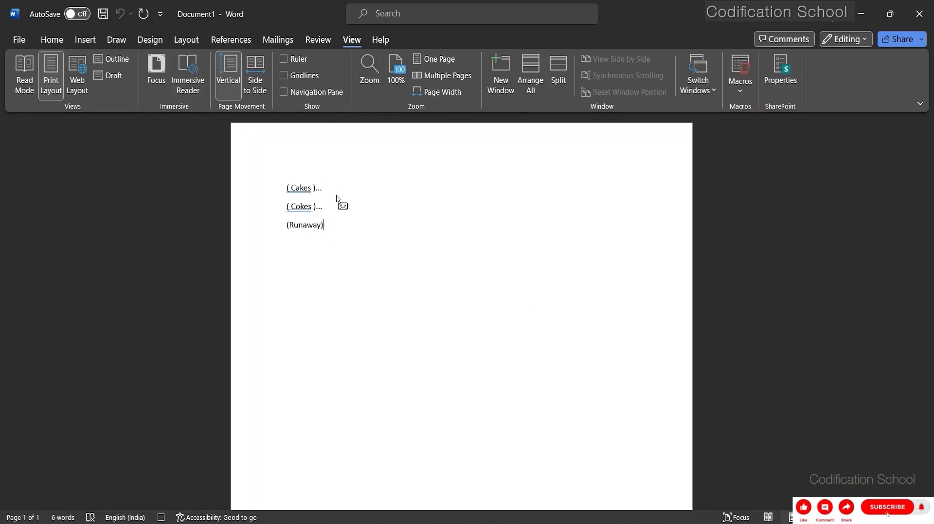
{"action": "type", "text": "..."}
{"action": "left_click", "coordinate": [744, 92]}
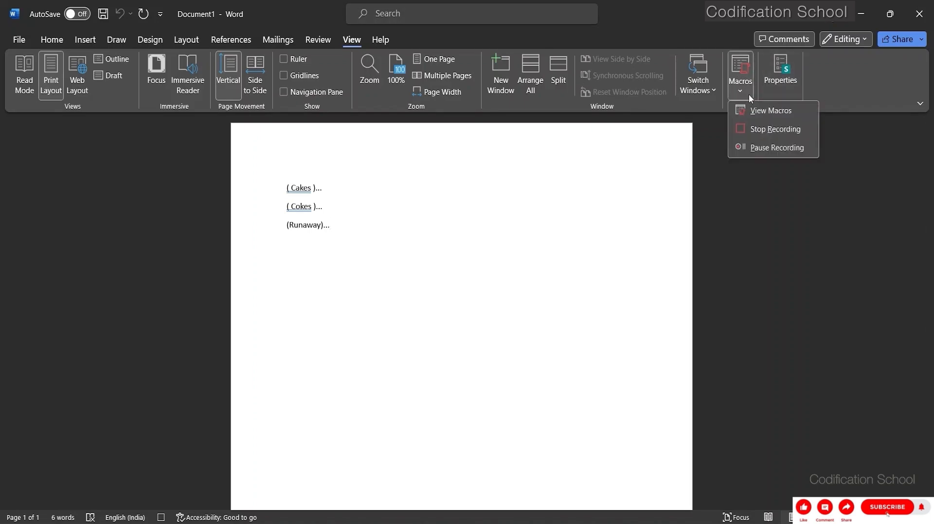
{"action": "left_click", "coordinate": [771, 129]}
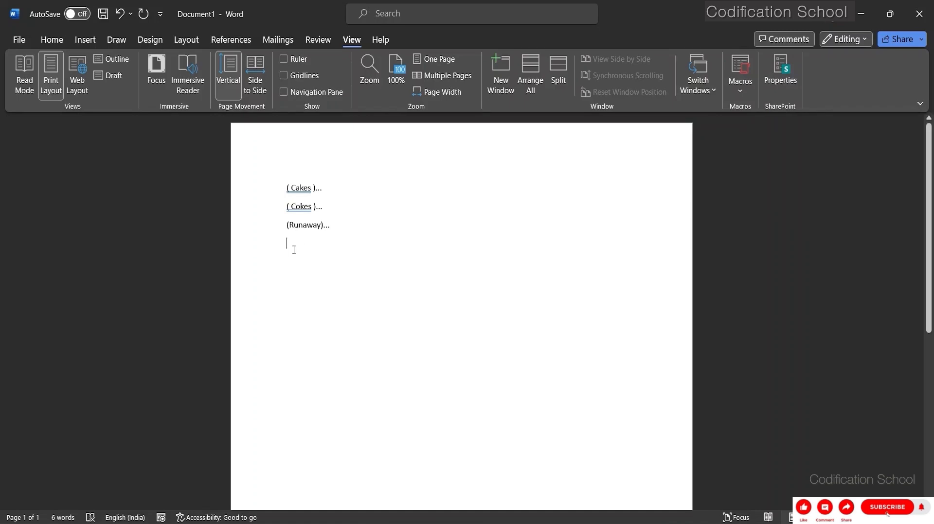
Add a line reading "Random" below "(Runaway)...", and try the newly recorded macro on it.
{"action": "type", "text": "Randow"}
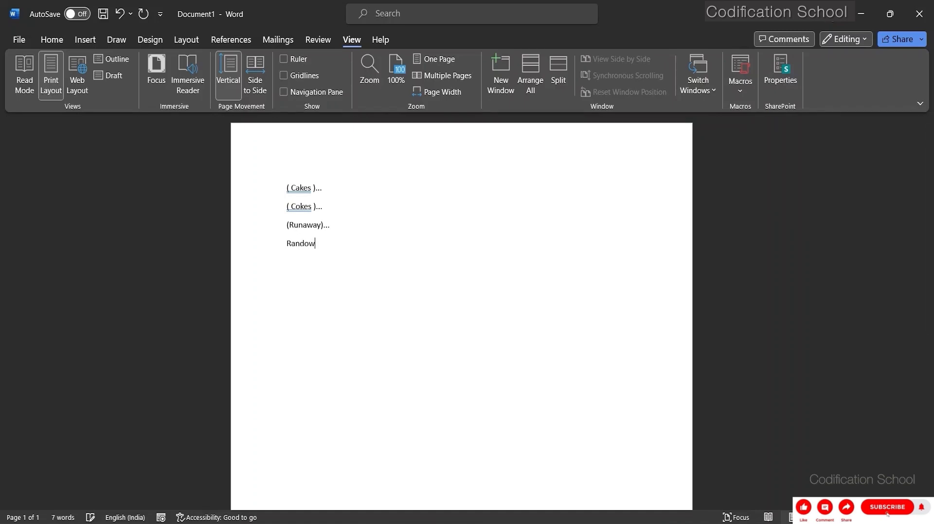
{"action": "key", "text": "BackSpace"}
{"action": "type", "text": "n"}
{"action": "key", "text": "BackSpace"}
{"action": "type", "text": "m"}
{"action": "type", "text": "()..."}
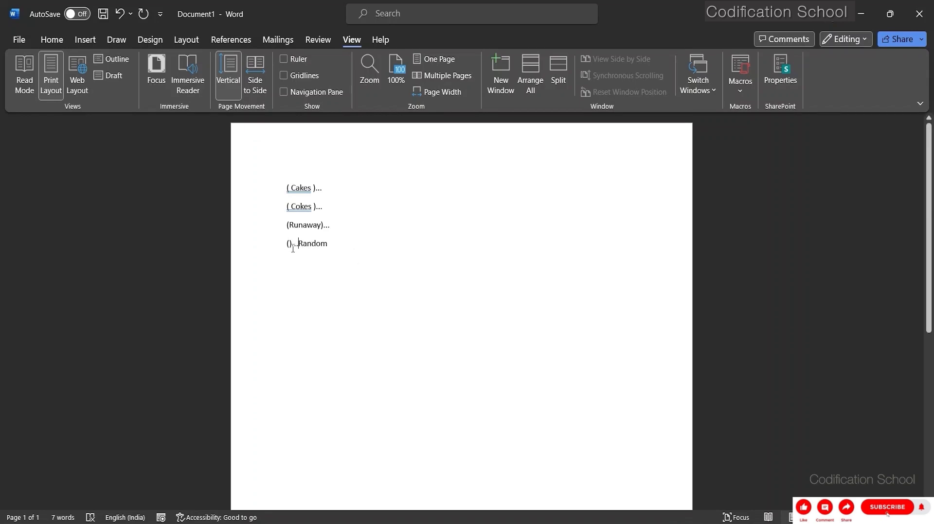
Undo the macro's insertion and the "Random" text on the fourth line.
{"action": "left_click", "coordinate": [321, 293]}
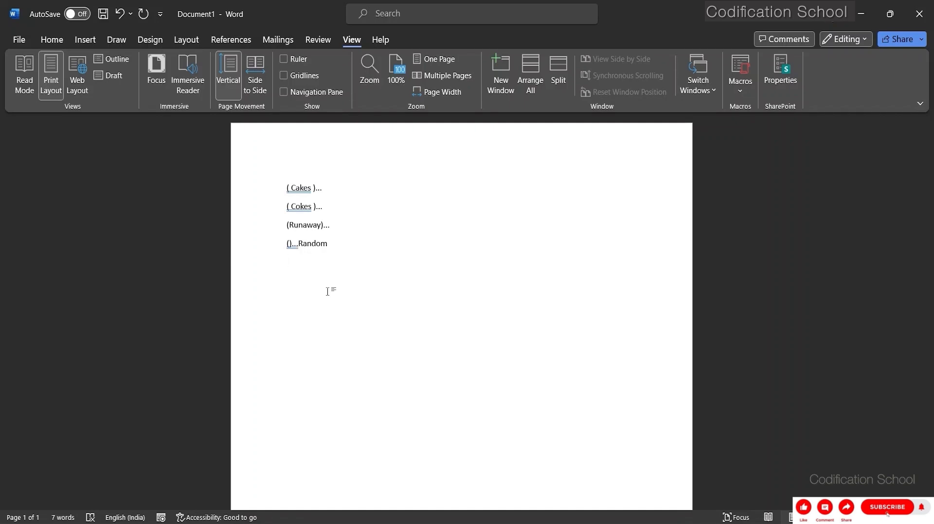
{"action": "key", "text": "ctrl+z"}
{"action": "key", "text": "ctrl+z"}
{"action": "key", "text": "ctrl+z"}
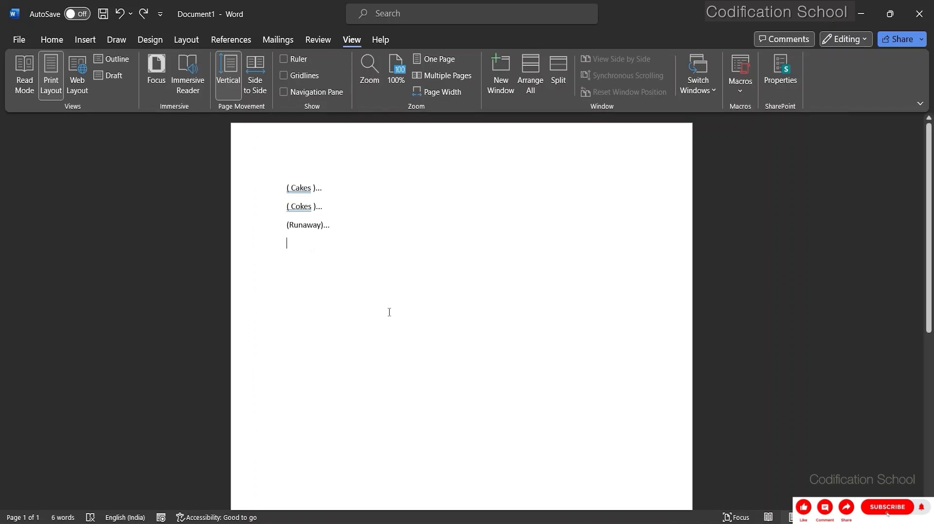
Delete the saved macros Bracket, Macro1 and Macro2.
{"action": "left_click", "coordinate": [747, 90]}
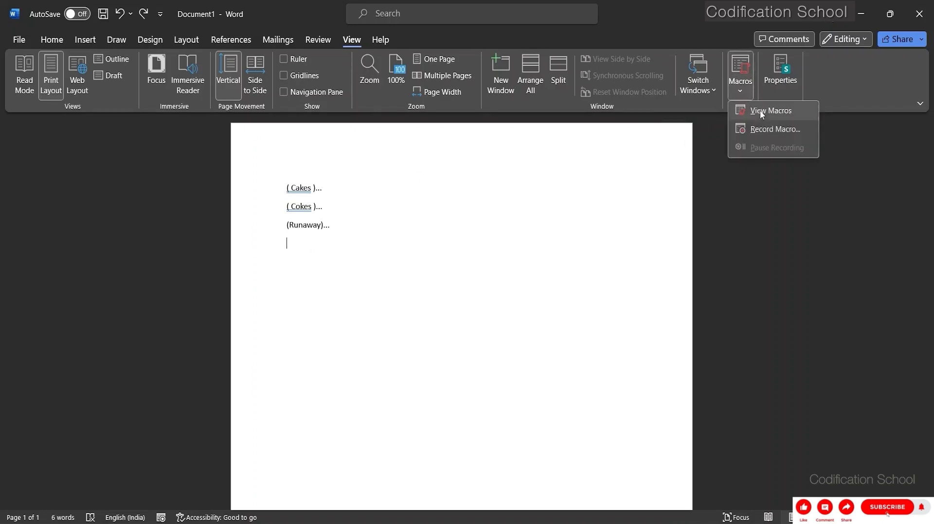
{"action": "left_click", "coordinate": [764, 108]}
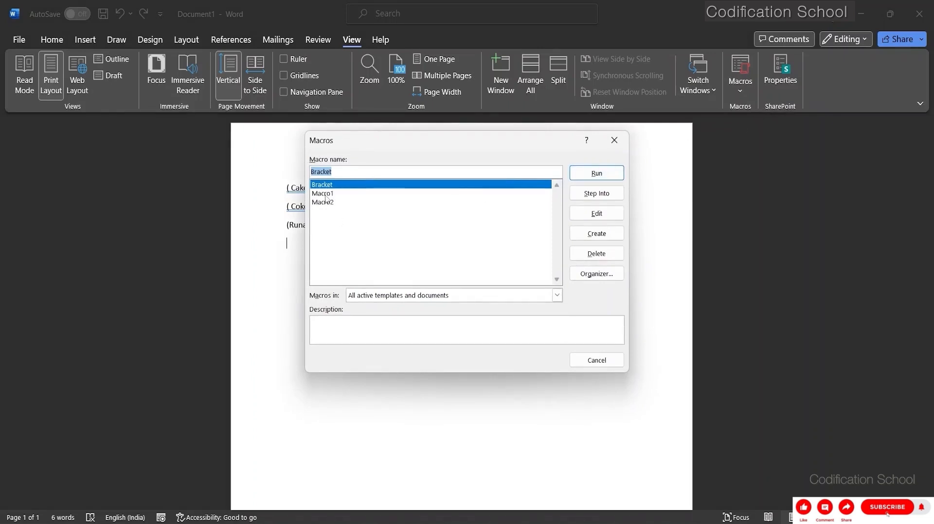
{"action": "left_click", "coordinate": [326, 195]}
{"action": "left_click", "coordinate": [351, 184]}
{"action": "left_click", "coordinate": [597, 253]}
{"action": "left_click", "coordinate": [462, 307]}
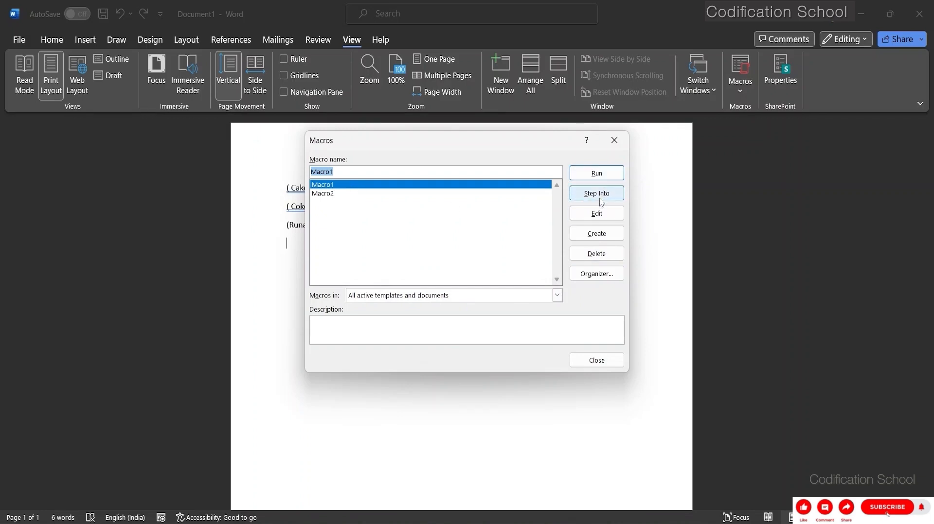
{"action": "left_click", "coordinate": [596, 254]}
{"action": "left_click", "coordinate": [450, 303]}
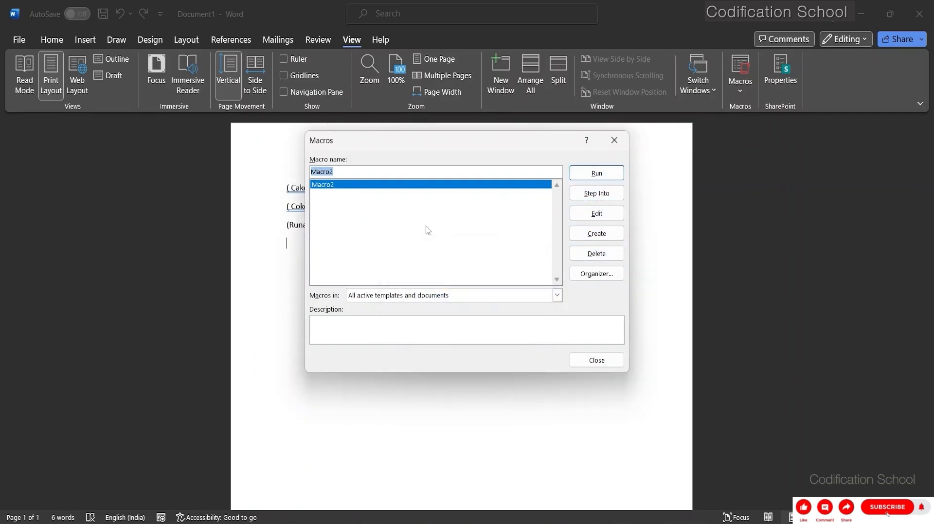
{"action": "left_click", "coordinate": [599, 251]}
{"action": "left_click", "coordinate": [453, 302]}
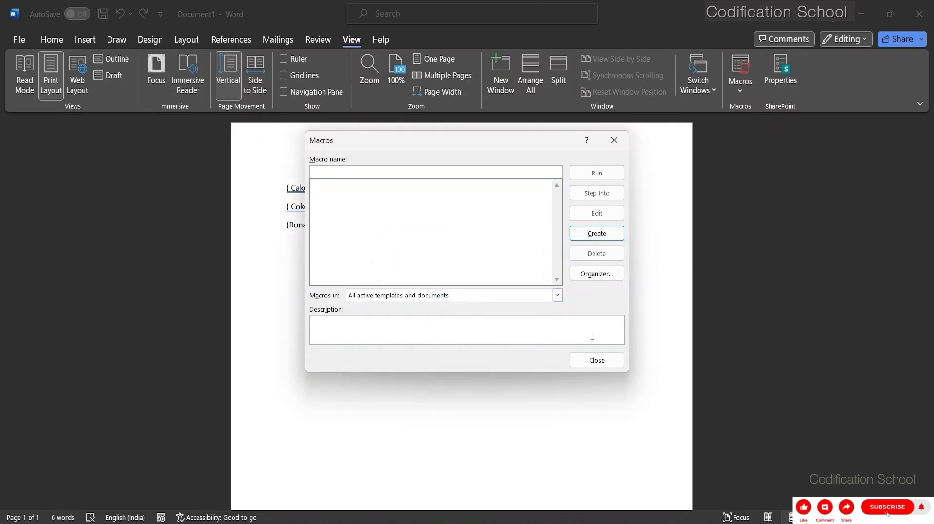
{"action": "left_click", "coordinate": [598, 360]}
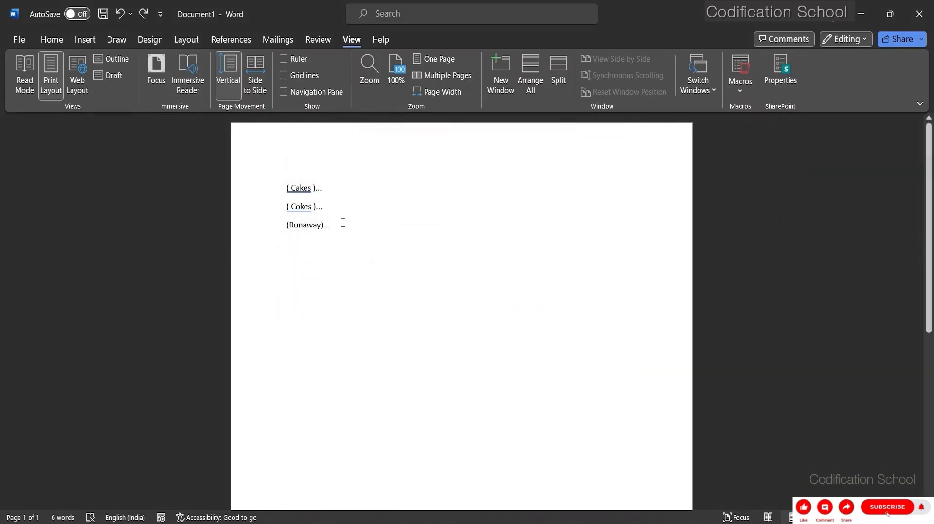
Delete all the text in the document, from "(Runaway)..." back through "( Cakes )...".
{"action": "key", "text": "BackSpace"}
{"action": "key", "text": "BackSpace"}
{"action": "key", "text": "BackSpace"}
{"action": "key", "text": "BackSpace"}
{"action": "key", "text": "BackSpace"}
{"action": "key", "text": "BackSpace"}
{"action": "key", "text": "BackSpace"}
{"action": "key", "text": "BackSpace"}
{"action": "key", "text": "BackSpace"}
{"action": "key", "text": "BackSpace"}
{"action": "key", "text": "BackSpace"}
{"action": "key", "text": "BackSpace"}
{"action": "key", "text": "BackSpace"}
{"action": "key", "text": "BackSpace"}
{"action": "key", "text": "BackSpace"}
{"action": "key", "text": "BackSpace"}
{"action": "key", "text": "BackSpace"}
{"action": "key", "text": "BackSpace"}
{"action": "key", "text": "BackSpace"}
{"action": "key", "text": "BackSpace"}
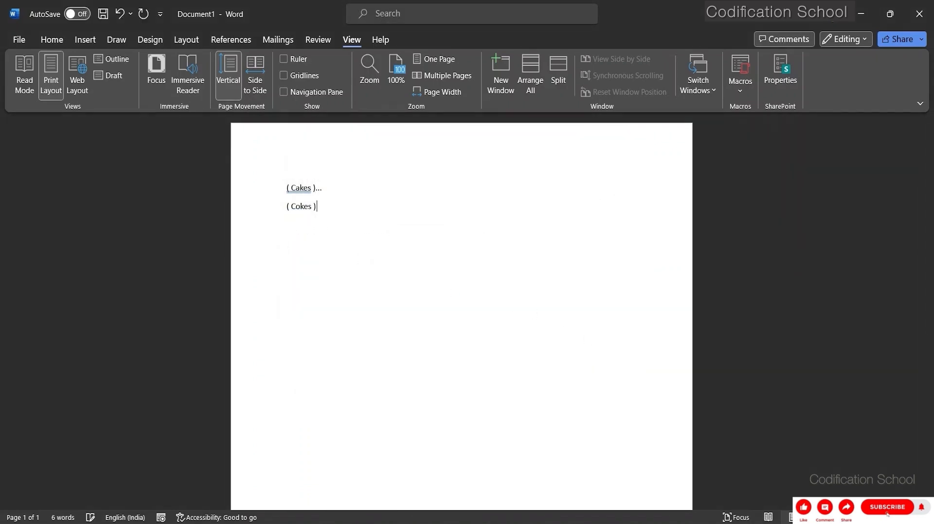
{"action": "key", "text": "BackSpace"}
{"action": "key", "text": "BackSpace"}
{"action": "key", "text": "BackSpace"}
{"action": "key", "text": "BackSpace"}
{"action": "key", "text": "BackSpace"}
{"action": "key", "text": "BackSpace"}
{"action": "key", "text": "BackSpace"}
{"action": "key", "text": "BackSpace"}
Enter a new list with Cake, Coke, Chocolates and Ballons on separate lines.
{"action": "type", "text": "Ca"}
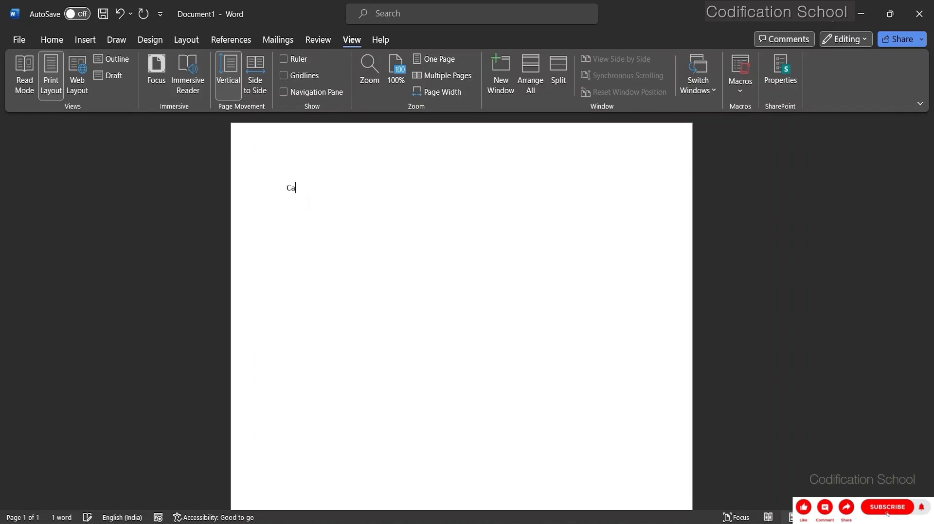
{"action": "type", "text": "ke\\"}
{"action": "key", "text": "BackSpace"}
{"action": "type", "text": "Co"}
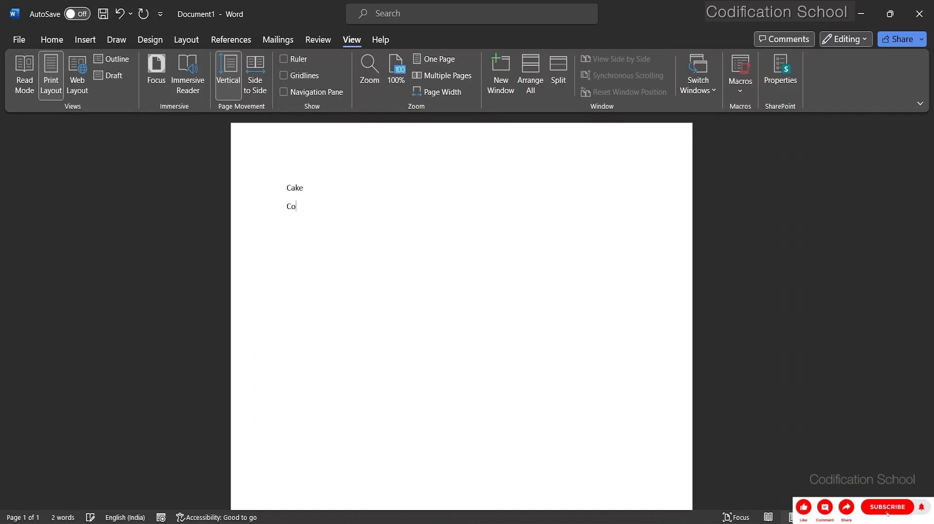
{"action": "type", "text": "ke"}
{"action": "key", "text": "Return"}
{"action": "type", "text": "C"}
{"action": "type", "text": "hoco"}
{"action": "type", "text": "latess"}
{"action": "type", "text": "B"}
{"action": "type", "text": "allon"}
{"action": "type", "text": "s"}
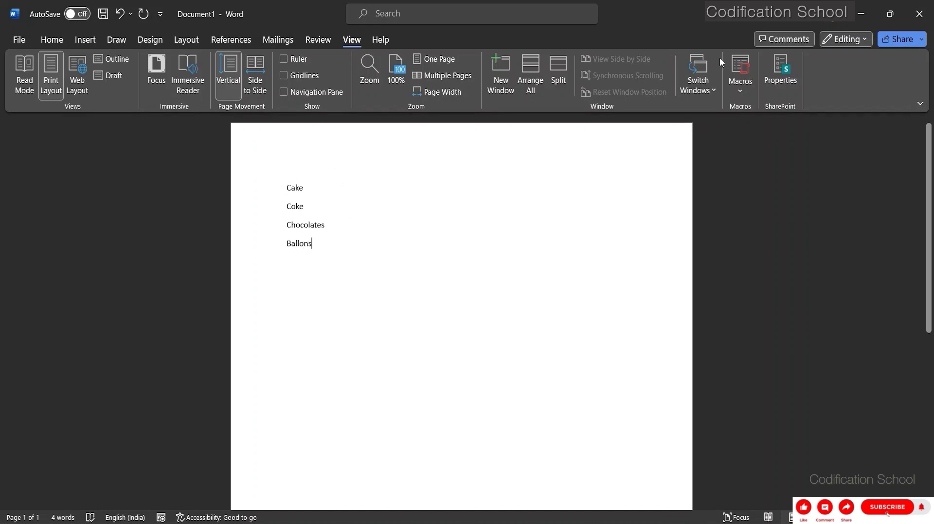
Start recording a macro under the default name Macro1 with the keyboard shortcut Ctrl+Shift+B.
{"action": "left_click", "coordinate": [747, 98]}
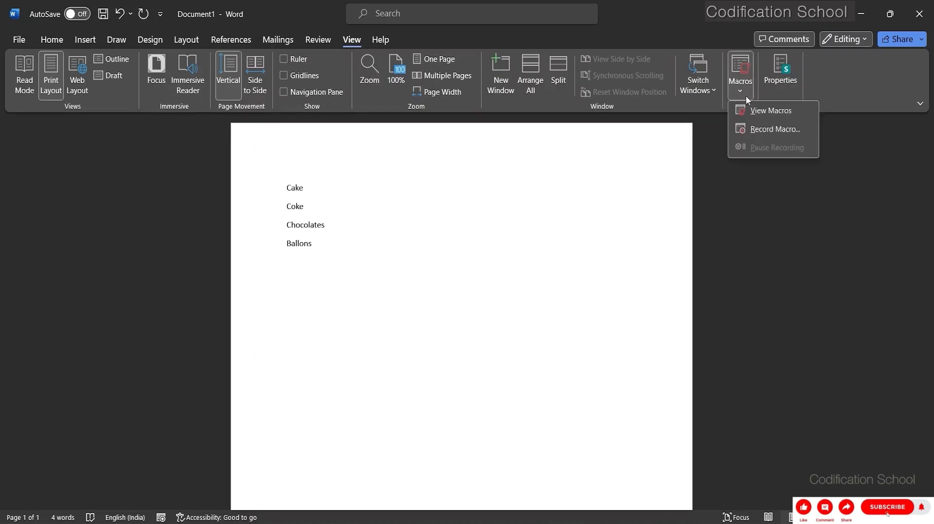
{"action": "left_click", "coordinate": [764, 128]}
{"action": "left_click", "coordinate": [499, 238]}
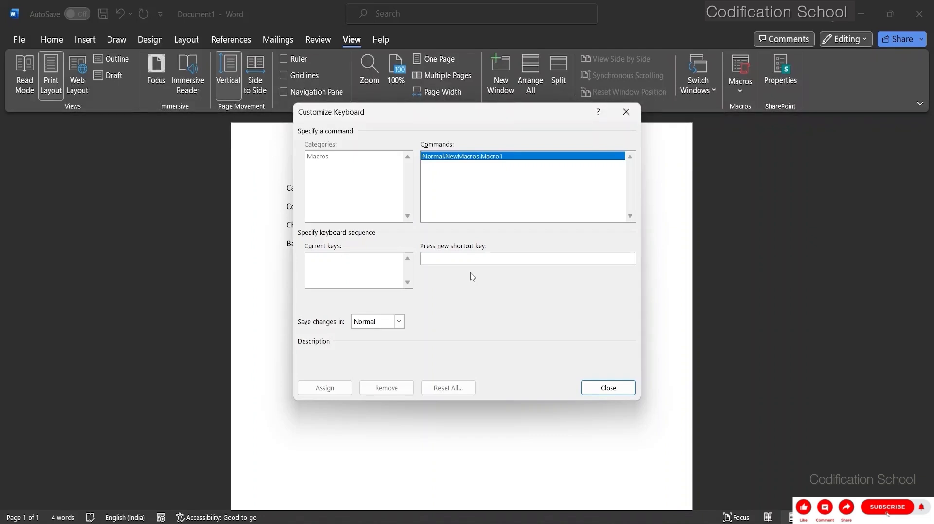
{"action": "key", "text": "ctrl+shift+b"}
{"action": "left_click", "coordinate": [325, 388]}
{"action": "left_click", "coordinate": [613, 387]}
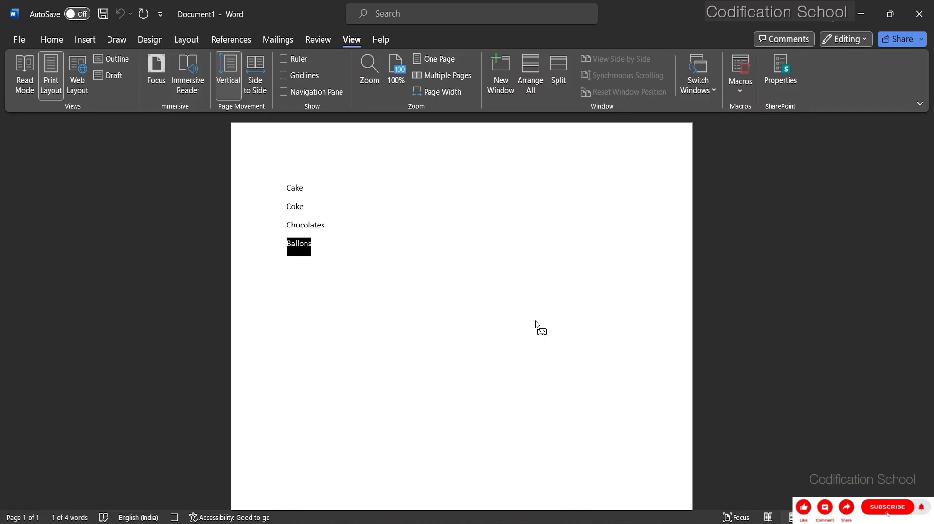
Change the first line to "(Cake)" while recording, and stop the macro recording.
{"action": "key", "text": "Down"}
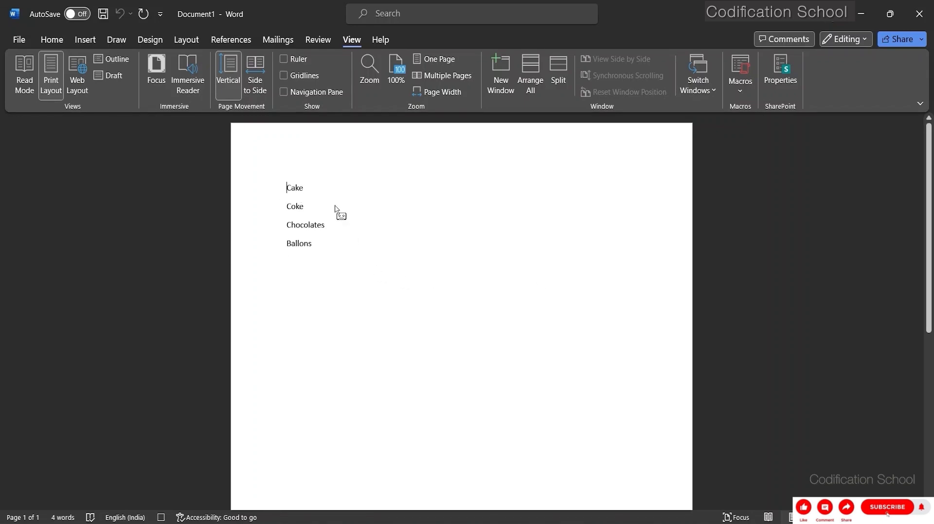
{"action": "key", "text": "ctrl+Home"}
{"action": "type", "text": "("}
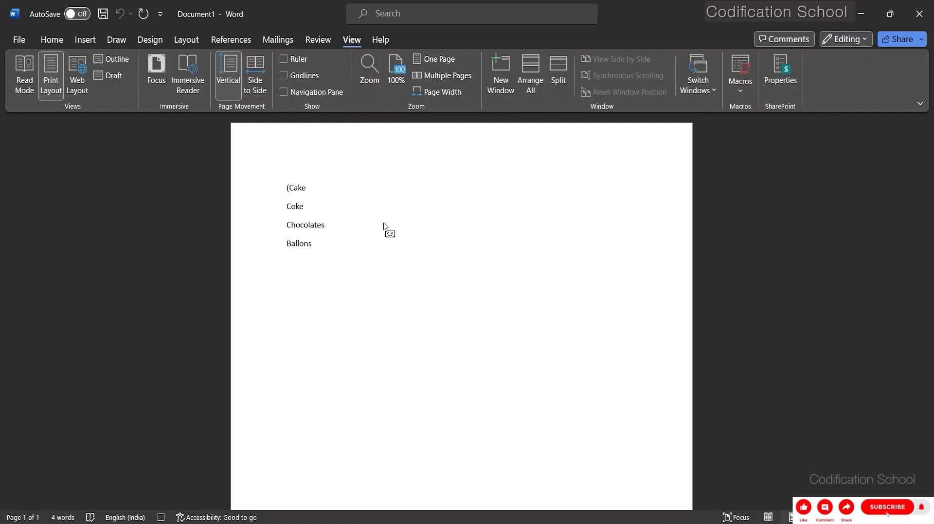
{"action": "type", "text": ")"}
{"action": "left_click", "coordinate": [741, 93]}
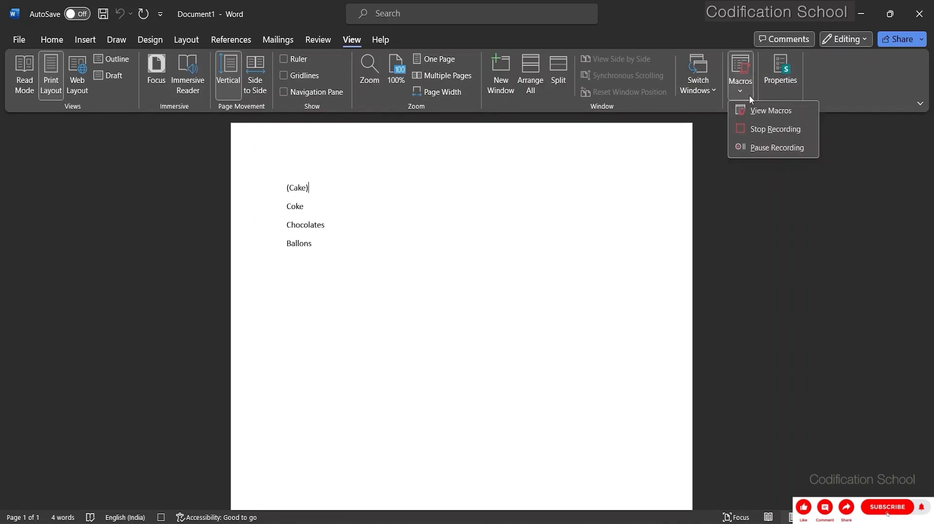
{"action": "left_click", "coordinate": [769, 129]}
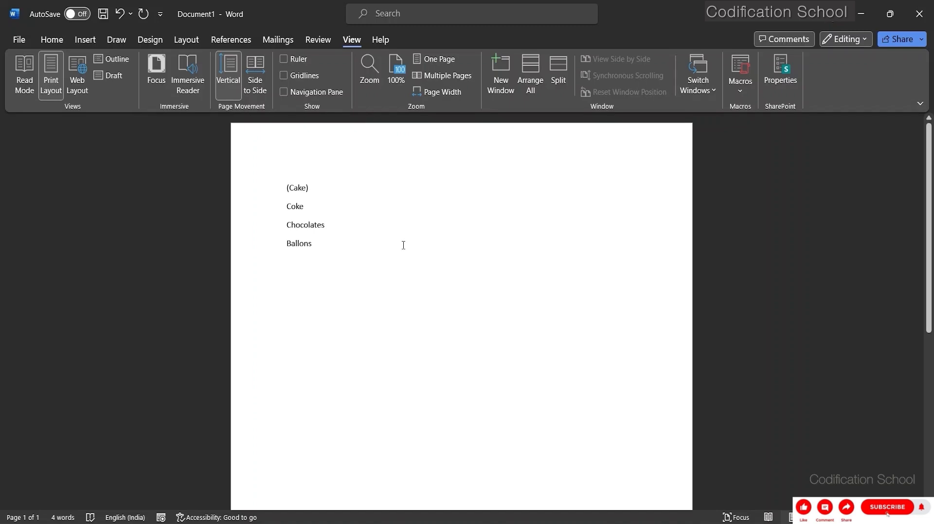
Run the recorded bracket macro on the "Coke", "Chocolates" and "Ballons" lines.
{"action": "key", "text": "ctrl+m"}
{"action": "left_click", "coordinate": [287, 226]}
{"action": "key", "text": "ctrl+m"}
{"action": "left_click", "coordinate": [287, 243]}
{"action": "key", "text": "ctrl+m"}
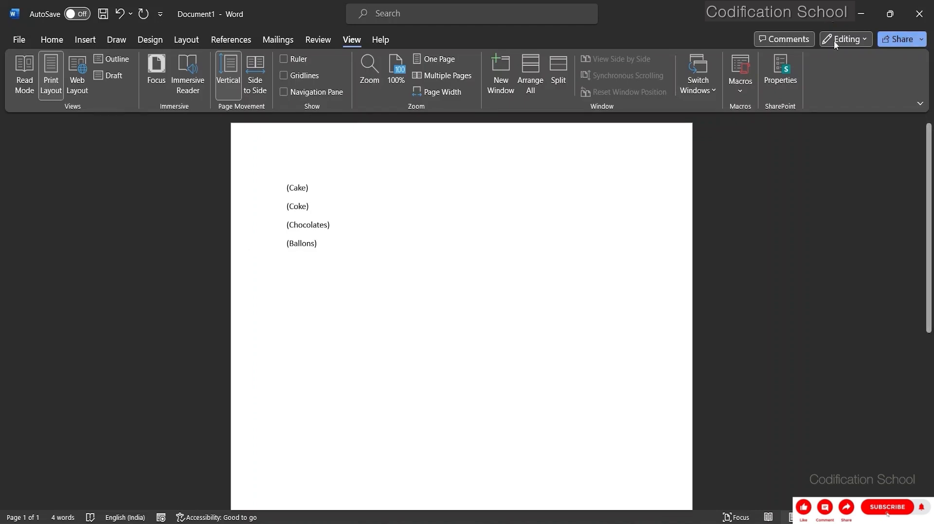
Open the code of Macro1 for editing and reposition its code window in the Visual Basic editor.
{"action": "left_click", "coordinate": [741, 86]}
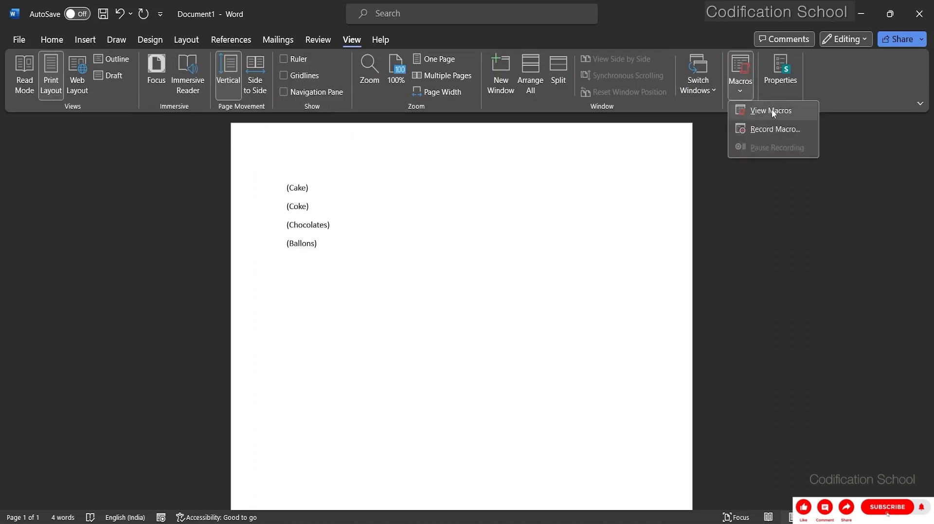
{"action": "left_click", "coordinate": [771, 110]}
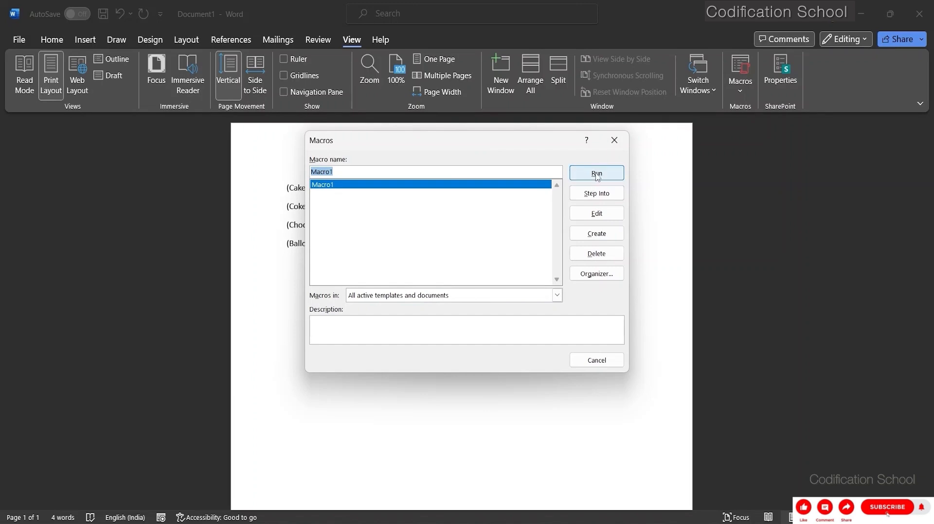
{"action": "left_click", "coordinate": [592, 215]}
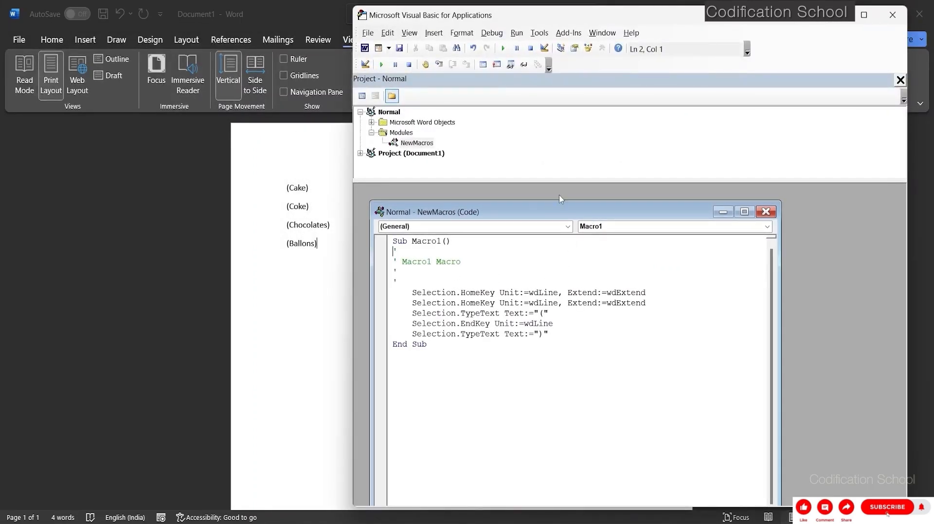
{"action": "left_click_drag", "start_coordinate": [552, 214], "coordinate": [579, 201]}
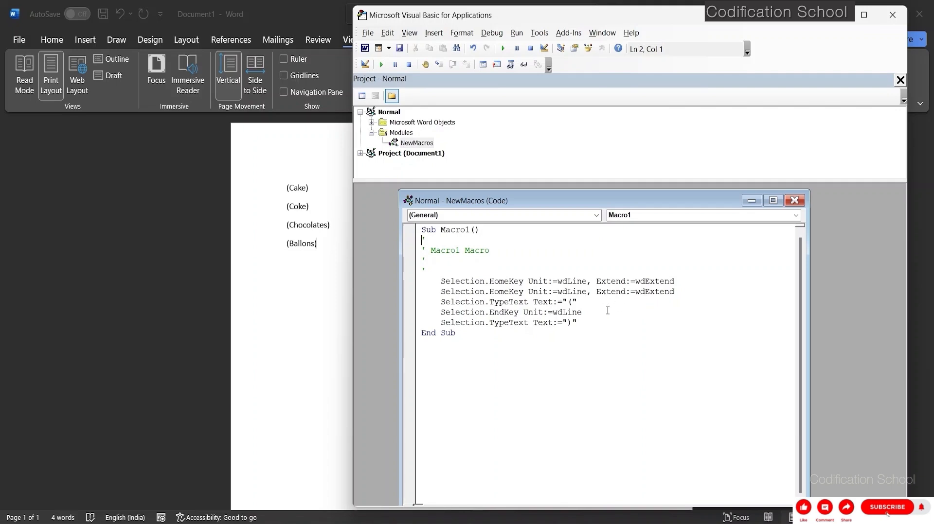
Swap the brackets in Macro1's code so the first TypeText line uses ")" and the last uses "(".
{"action": "left_click", "coordinate": [571, 322]}
{"action": "key", "text": "BackSpace"}
{"action": "type", "text": "("}
{"action": "left_click", "coordinate": [571, 304]}
{"action": "key", "text": "BackSpace"}
{"action": "type", "text": ")"}
{"action": "key", "text": "Return"}
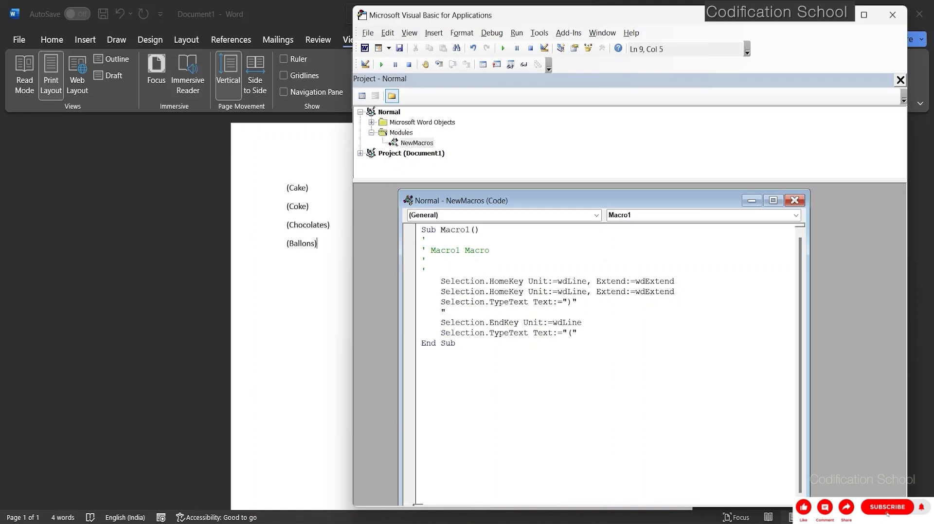
Remove the stray line break and leave the first TypeText text empty in Macro1, minimise the code window and return to the document.
{"action": "key", "text": "BackSpace"}
{"action": "key", "text": "BackSpace"}
{"action": "key", "text": "BackSpace"}
{"action": "key", "text": "BackSpace"}
{"action": "key", "text": "ctrl+z"}
{"action": "key", "text": "ctrl+z"}
{"action": "key", "text": "ctrl+z"}
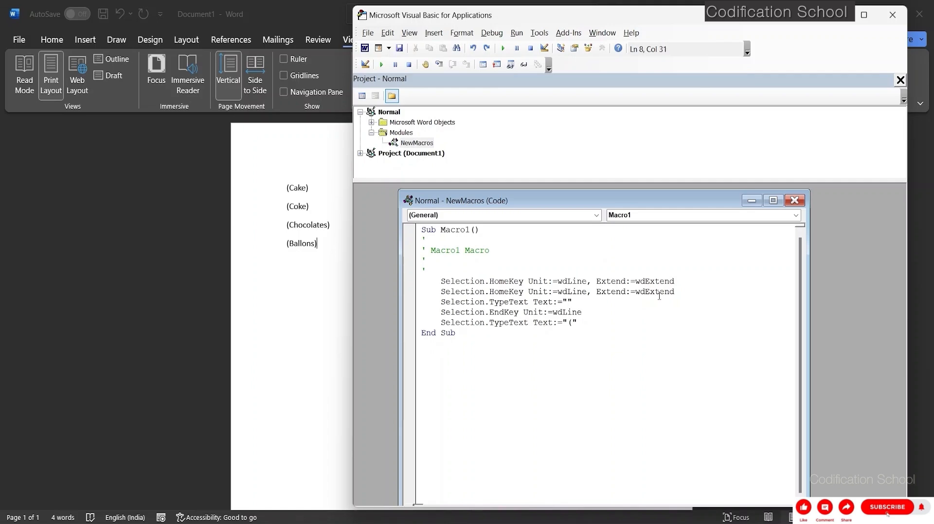
{"action": "left_click", "coordinate": [603, 378]}
{"action": "left_click", "coordinate": [750, 201]}
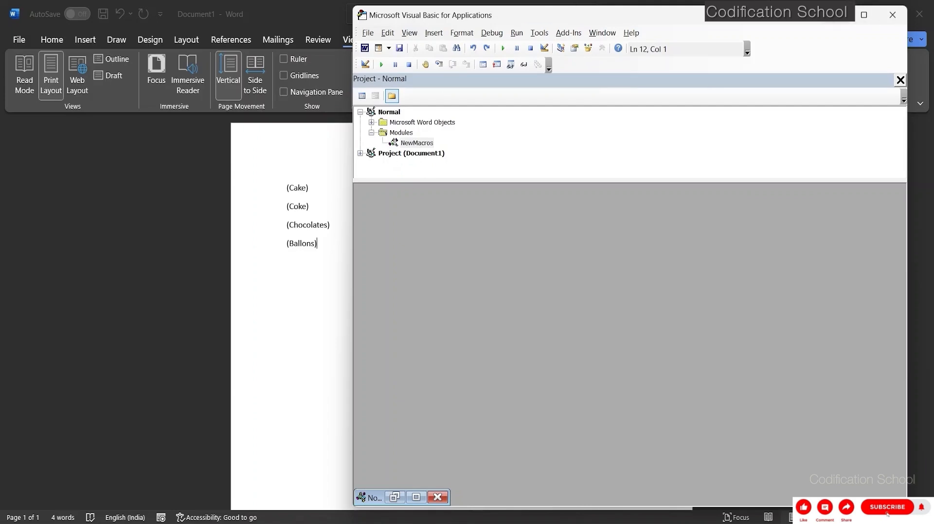
{"action": "key", "text": "alt+F11"}
Run the edited Macro1 on the "(Ballons)" line and leave an empty line below it.
{"action": "left_click", "coordinate": [740, 80]}
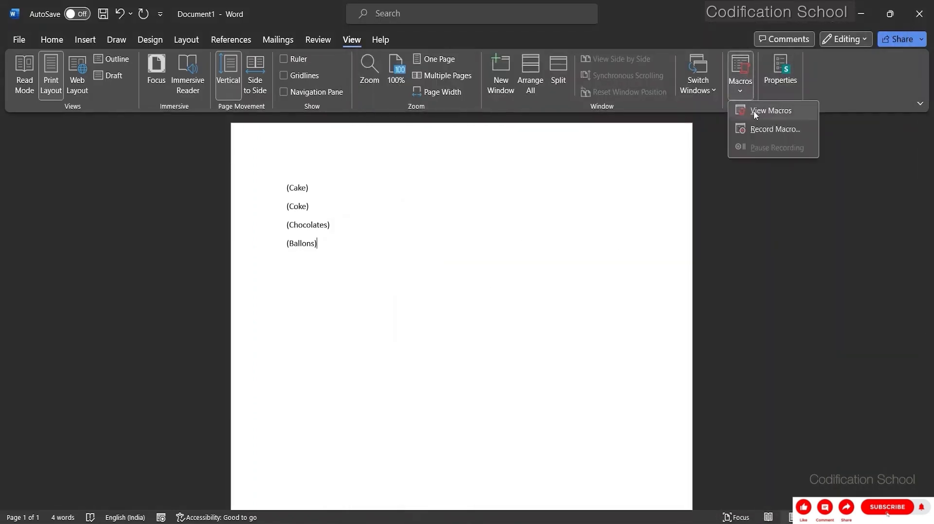
{"action": "left_click", "coordinate": [756, 112]}
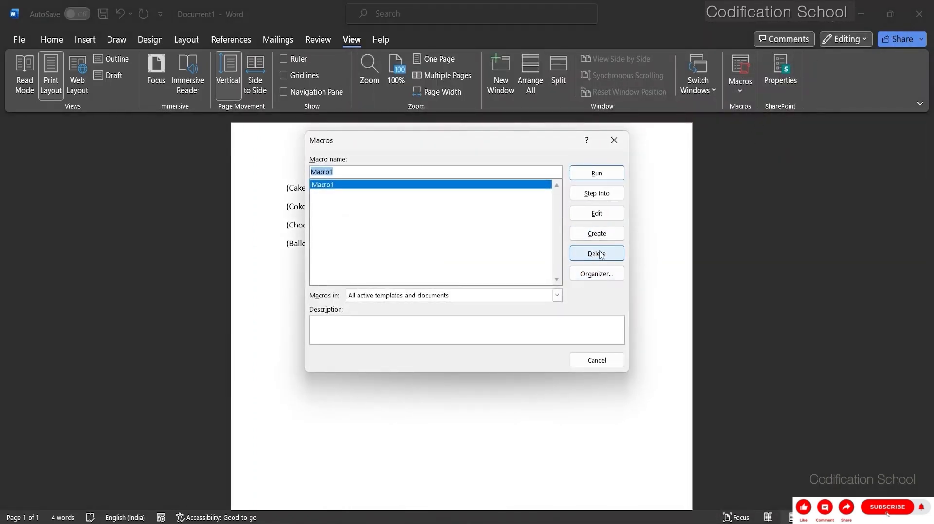
{"action": "left_click", "coordinate": [603, 175]}
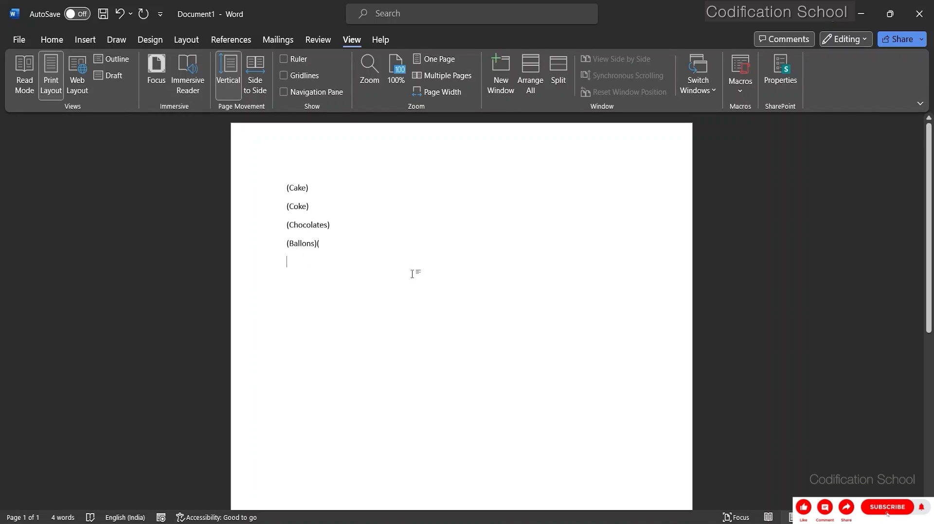
{"action": "type", "text": "("}
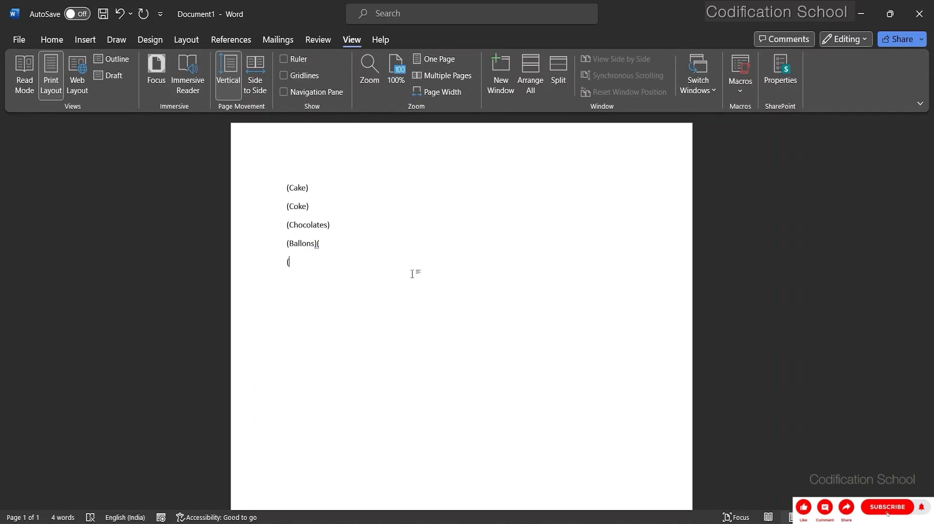
{"action": "key", "text": "BackSpace"}
Review the edited code of Macro1 in the Visual Basic editor, and close the editor.
{"action": "left_click", "coordinate": [739, 85]}
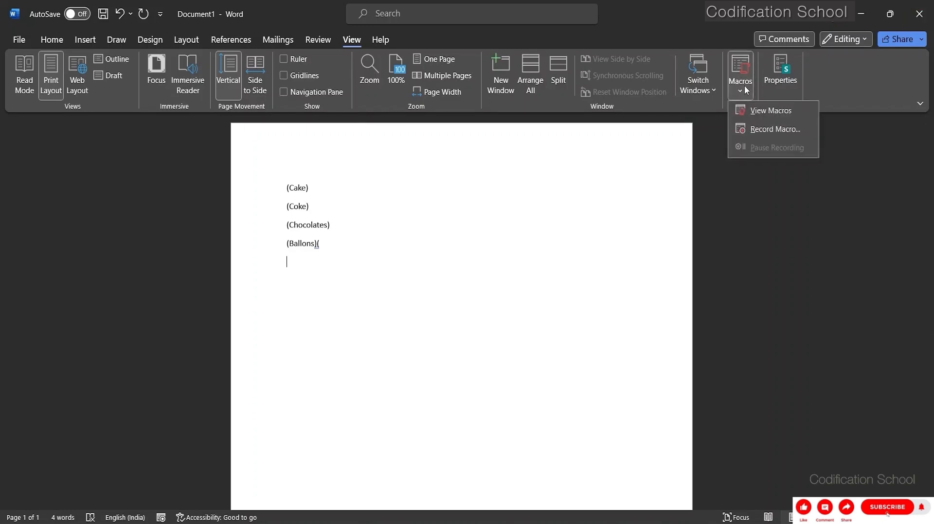
{"action": "left_click", "coordinate": [756, 111]}
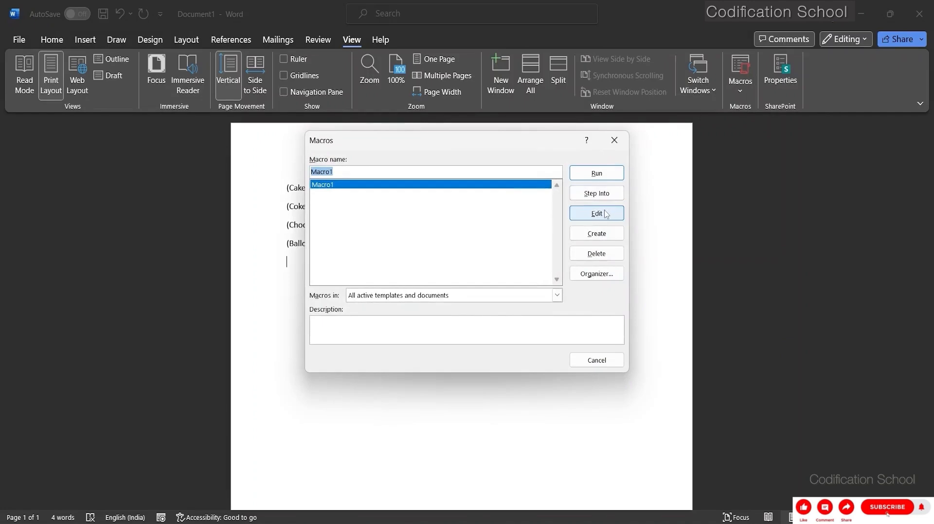
{"action": "left_click", "coordinate": [605, 216]}
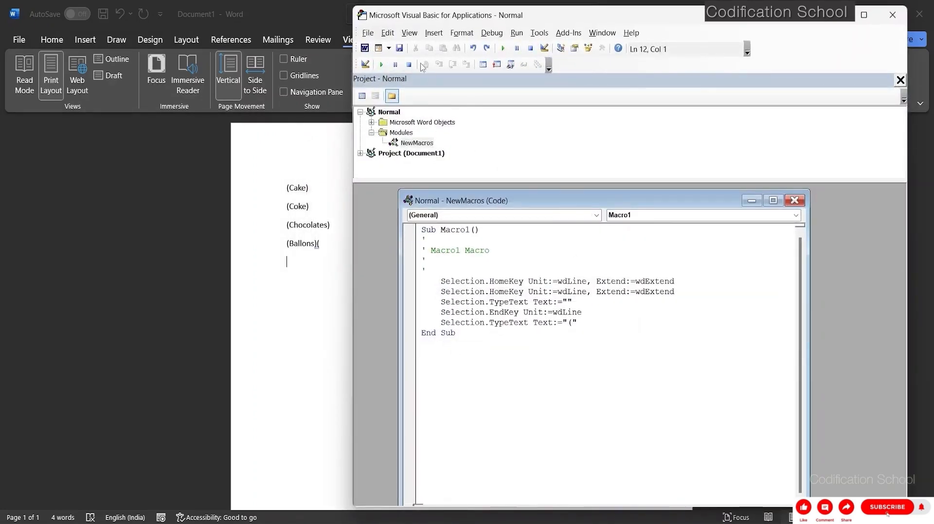
{"action": "left_click", "coordinate": [893, 14]}
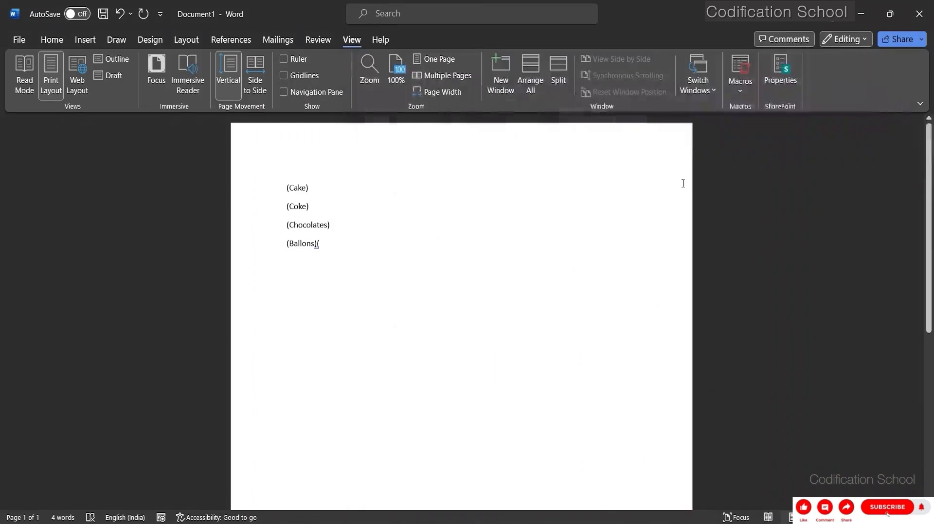
{"action": "key", "text": "Return"}
{"action": "left_click", "coordinate": [739, 92]}
{"action": "left_click", "coordinate": [766, 112]}
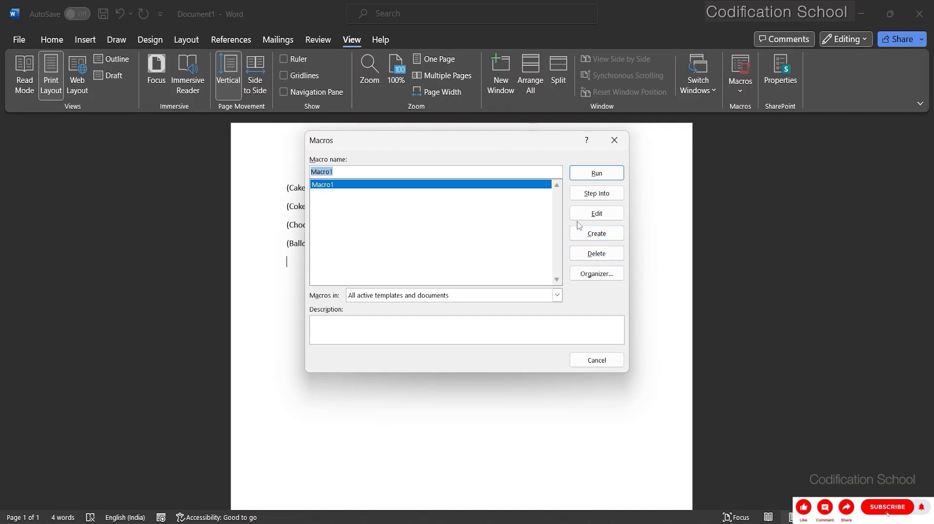
{"action": "left_click", "coordinate": [591, 254]}
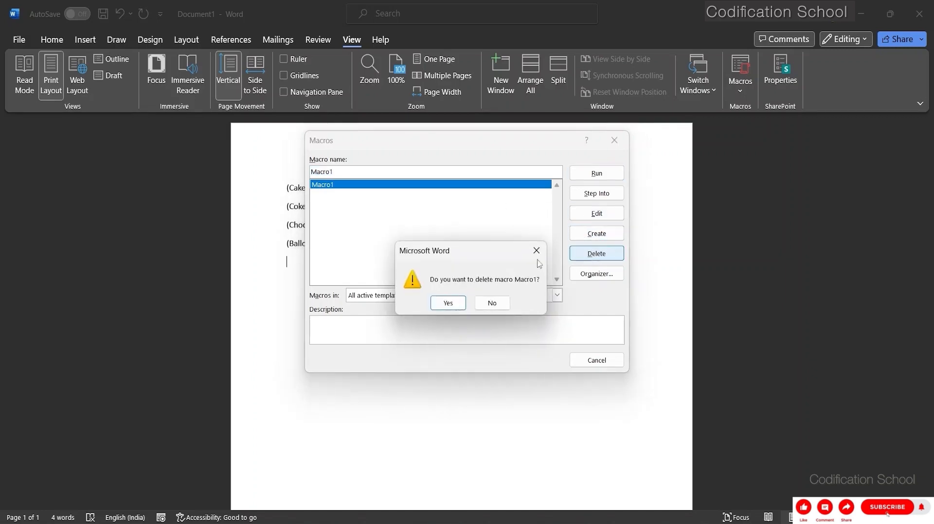
{"action": "left_click", "coordinate": [540, 255]}
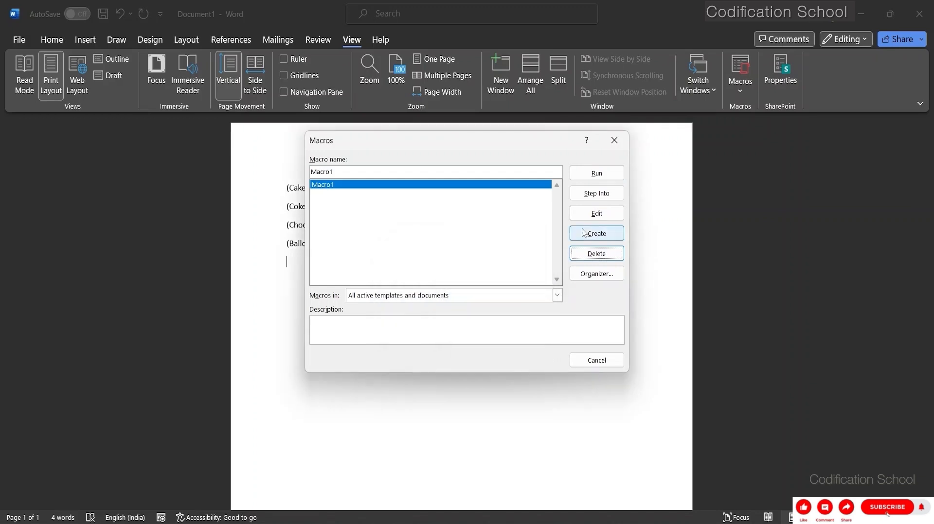
{"action": "left_click", "coordinate": [584, 232]}
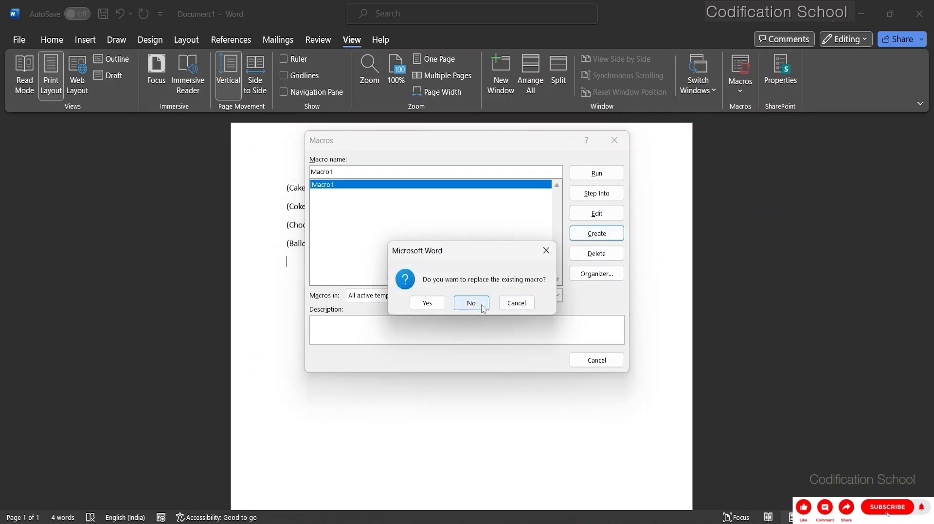
{"action": "left_click", "coordinate": [518, 303]}
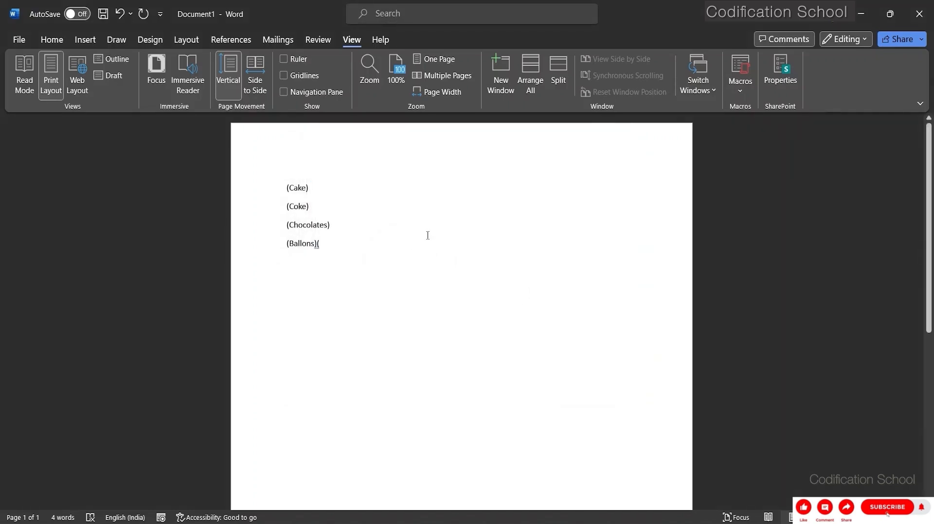
Delete Macro1 from the saved macros and close the macro list.
{"action": "left_click", "coordinate": [740, 85]}
{"action": "left_click", "coordinate": [752, 112]}
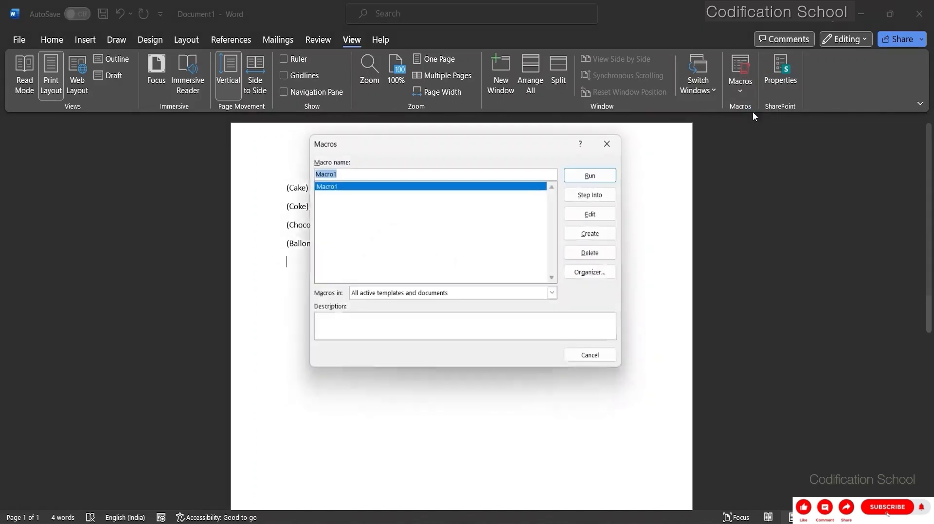
{"action": "left_click", "coordinate": [596, 252]}
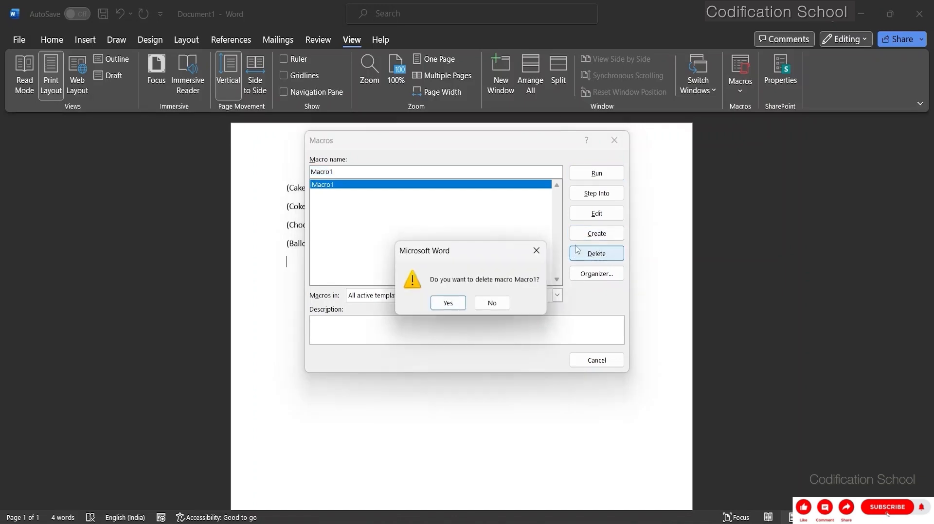
{"action": "left_click", "coordinate": [447, 303]}
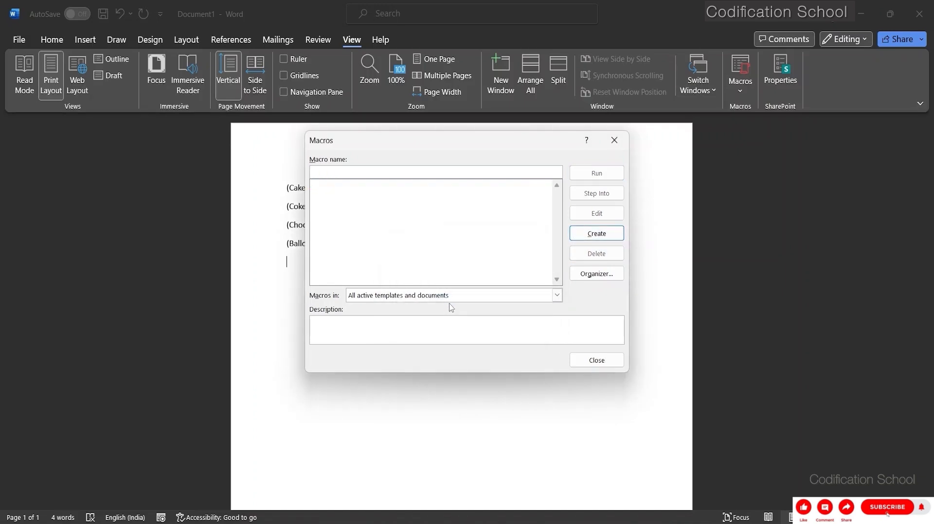
{"action": "left_click", "coordinate": [586, 359]}
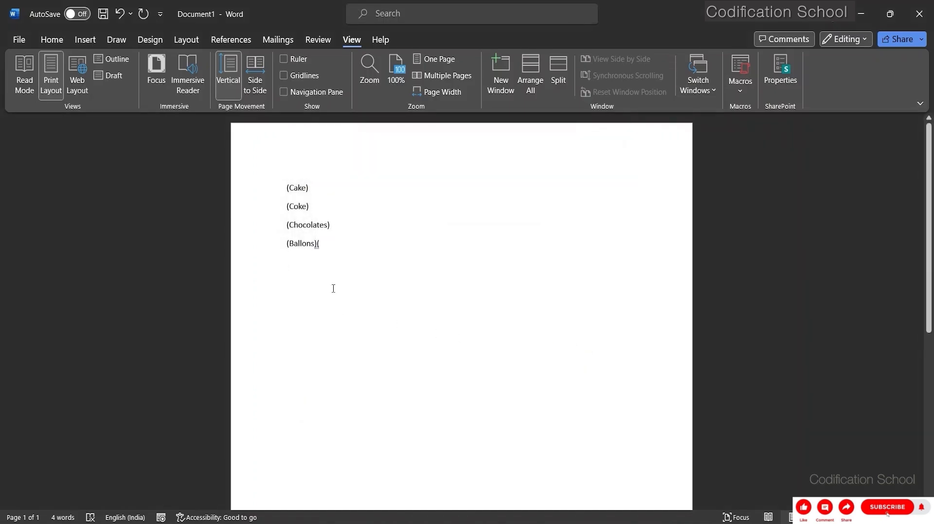
Erase the whole bracketed list so the document is empty.
{"action": "key", "text": "BackSpace"}
{"action": "key", "text": "BackSpace"}
{"action": "key", "text": "BackSpace"}
{"action": "key", "text": "BackSpace"}
{"action": "key", "text": "BackSpace"}
{"action": "key", "text": "BackSpace"}
{"action": "key", "text": "BackSpace"}
{"action": "key", "text": "BackSpace"}
{"action": "key", "text": "BackSpace"}
{"action": "key", "text": "BackSpace"}
{"action": "key", "text": "BackSpace"}
{"action": "key", "text": "BackSpace"}
{"action": "key", "text": "BackSpace"}
{"action": "key", "text": "BackSpace"}
{"action": "key", "text": "BackSpace"}
{"action": "key", "text": "BackSpace"}
{"action": "key", "text": "BackSpace"}
{"action": "key", "text": "BackSpace"}
{"action": "key", "text": "BackSpace"}
{"action": "key", "text": "BackSpace"}
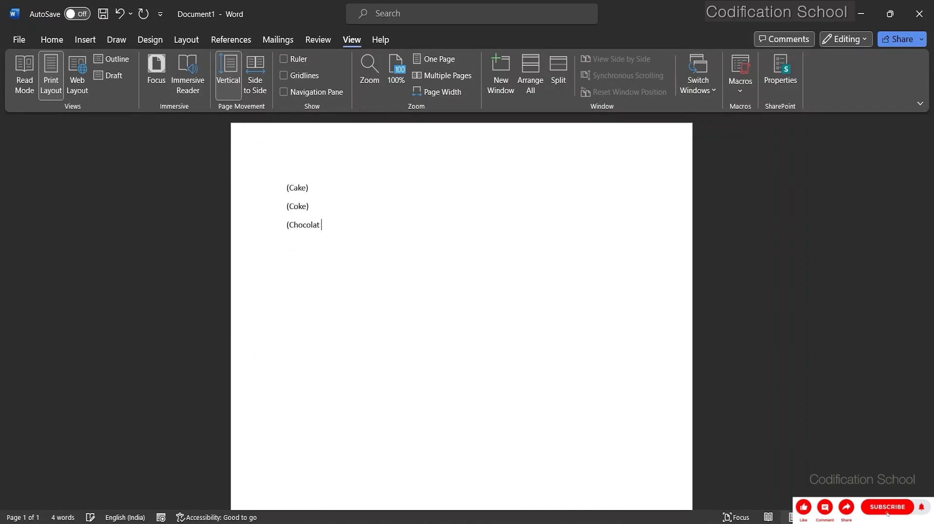
{"action": "key", "text": "BackSpace"}
{"action": "key", "text": "BackSpace"}
{"action": "key", "text": "BackSpace"}
{"action": "key", "text": "BackSpace"}
{"action": "key", "text": "BackSpace"}
{"action": "key", "text": "BackSpace"}
{"action": "key", "text": "BackSpace"}
{"action": "key", "text": "BackSpace"}
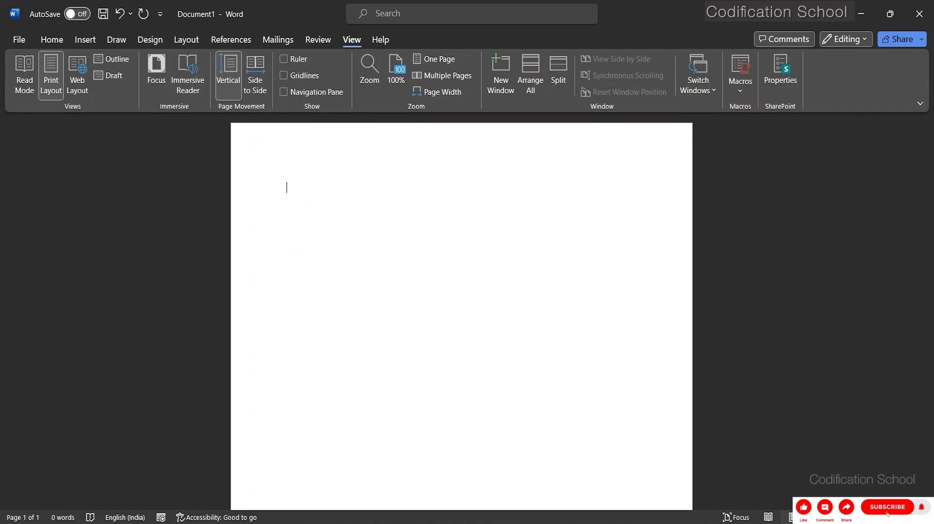